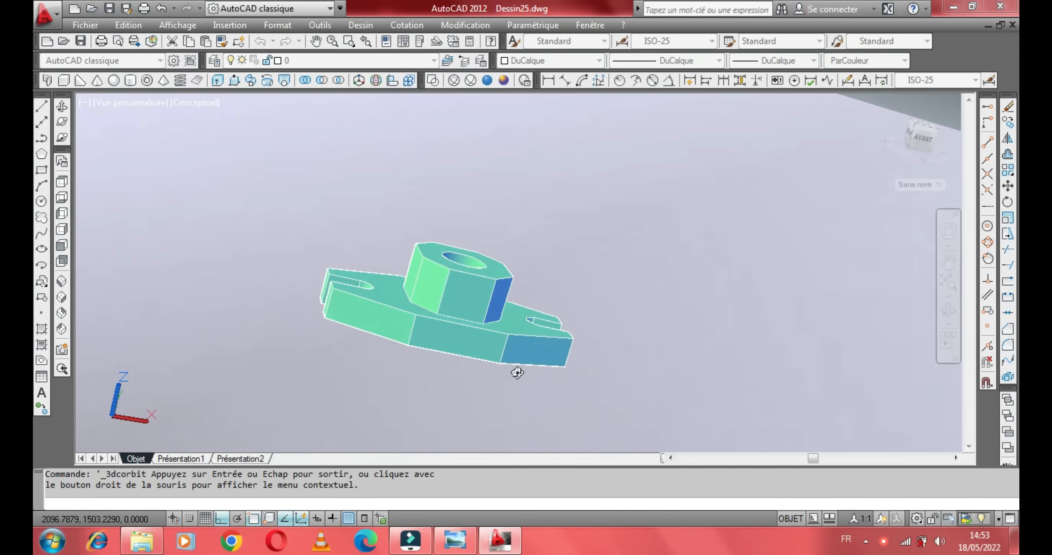
- Examine the finished 3D part from several angles and its dimensioned reference drawing Capture2 in Windows Photo Viewer, returning to AutoCAD
{"action": "left_click_drag", "start_coordinate": [485, 310], "coordinate": [509, 377]}
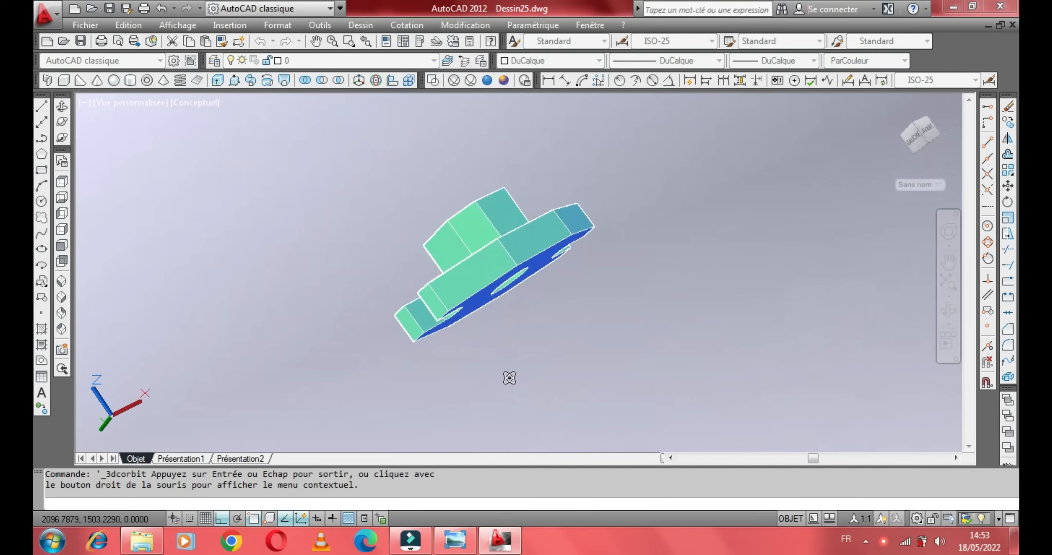
{"action": "right_click", "coordinate": [505, 353]}
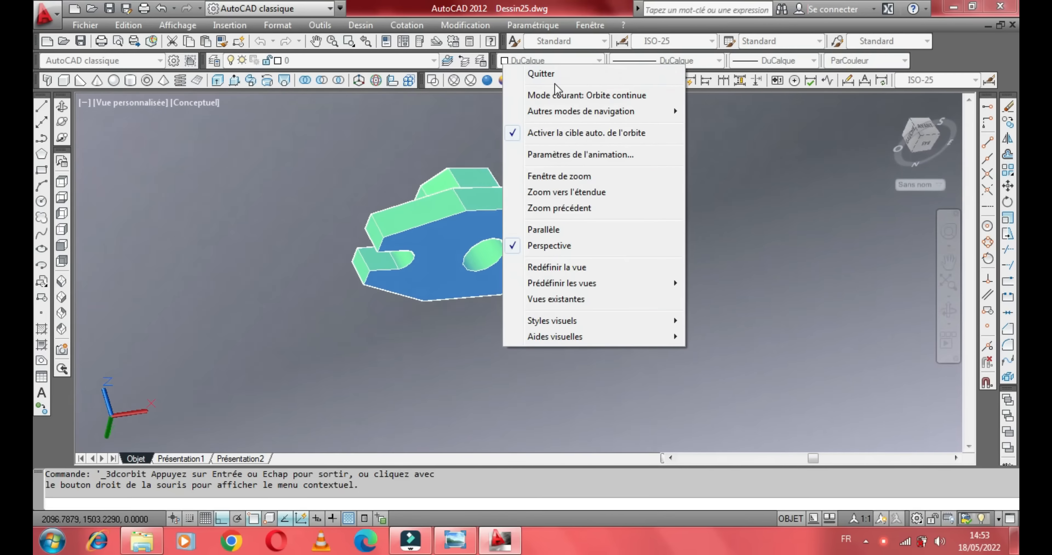
{"action": "left_click", "coordinate": [554, 83]}
{"action": "left_click", "coordinate": [455, 539]}
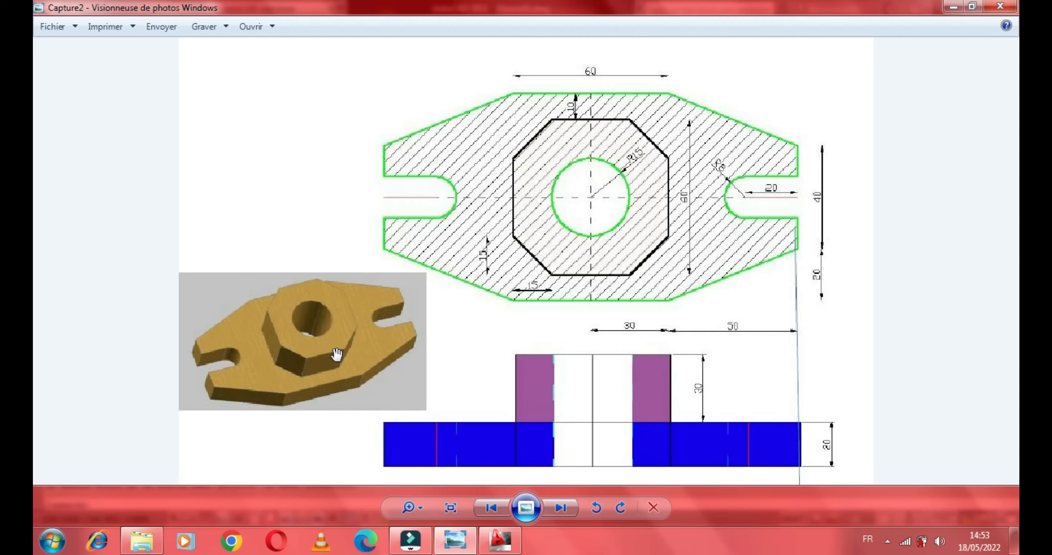
{"action": "left_click", "coordinate": [511, 549]}
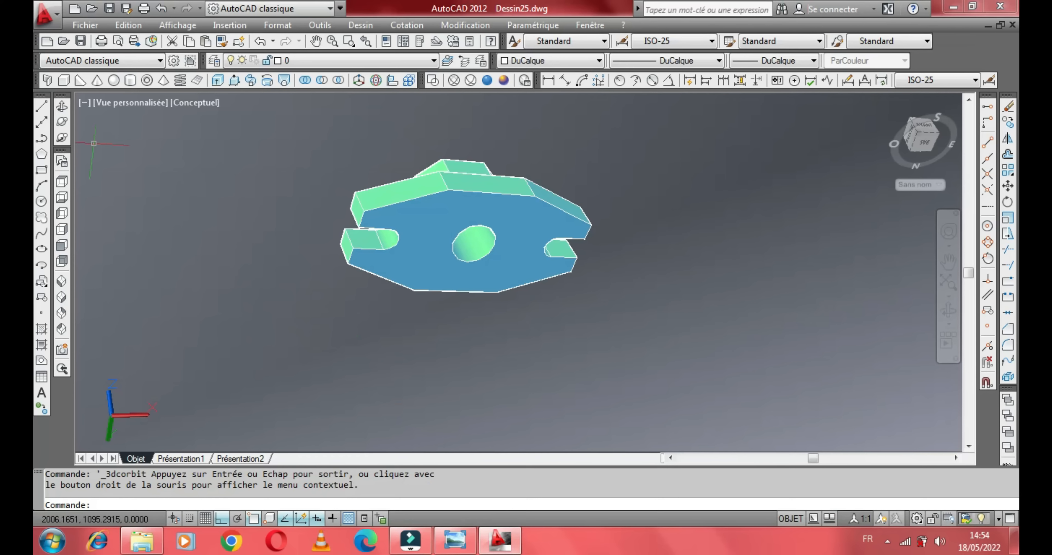
- Create a new drawing from the acadiso template, with the grid turned off and ortho mode turned on
{"action": "left_click", "coordinate": [75, 15]}
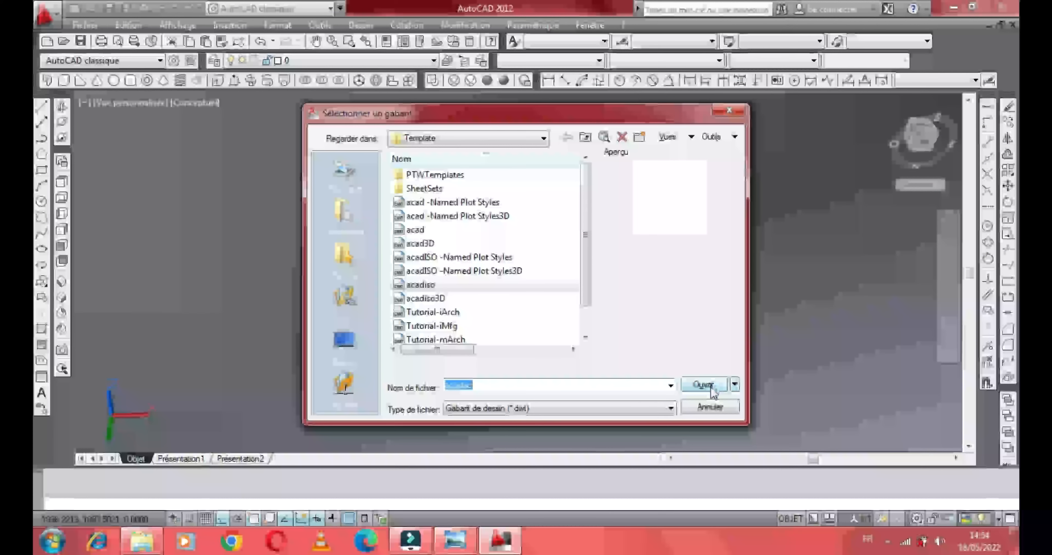
{"action": "left_click", "coordinate": [711, 388]}
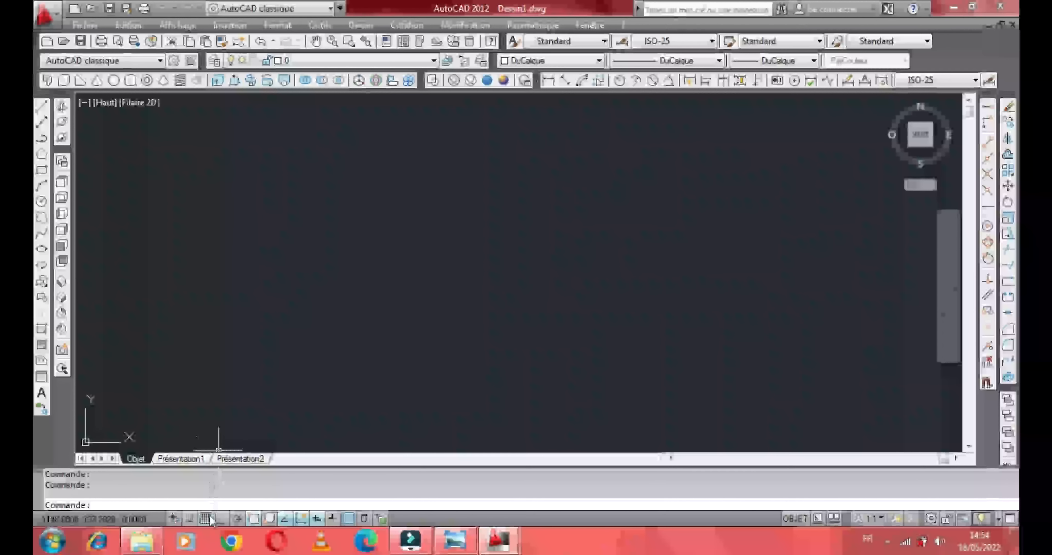
{"action": "left_click", "coordinate": [205, 520]}
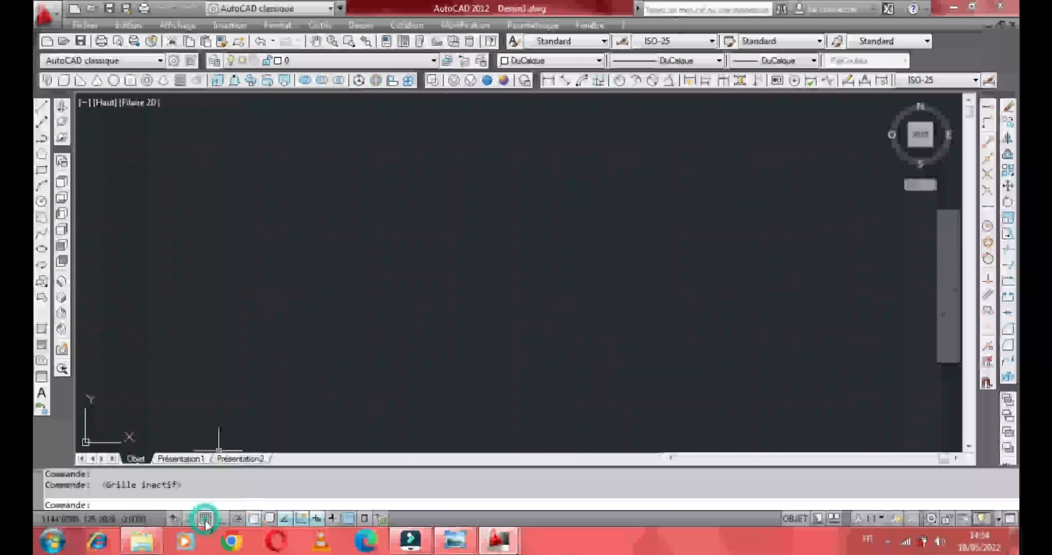
{"action": "left_click", "coordinate": [222, 522]}
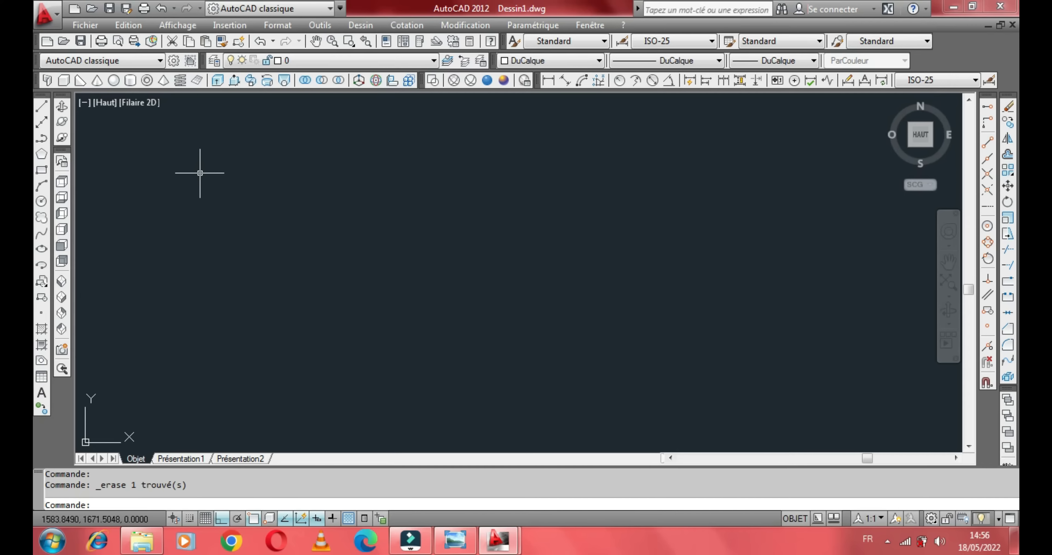
- Draw a closed rectangle 160 units wide and 80 units high with the Line command
{"action": "left_click", "coordinate": [42, 107]}
{"action": "left_click", "coordinate": [301, 207]}
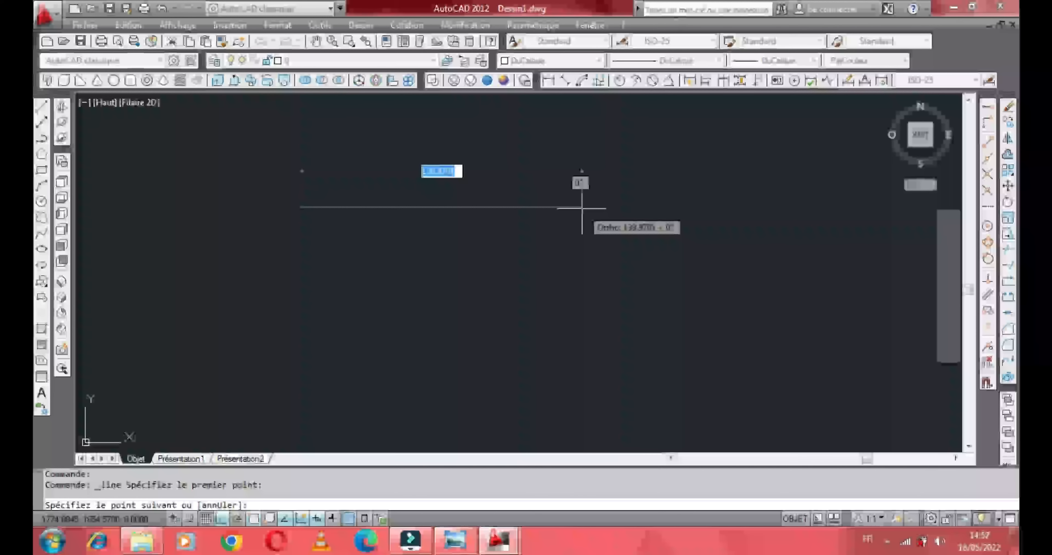
{"action": "type", "text": "160"}
{"action": "key", "text": "Return"}
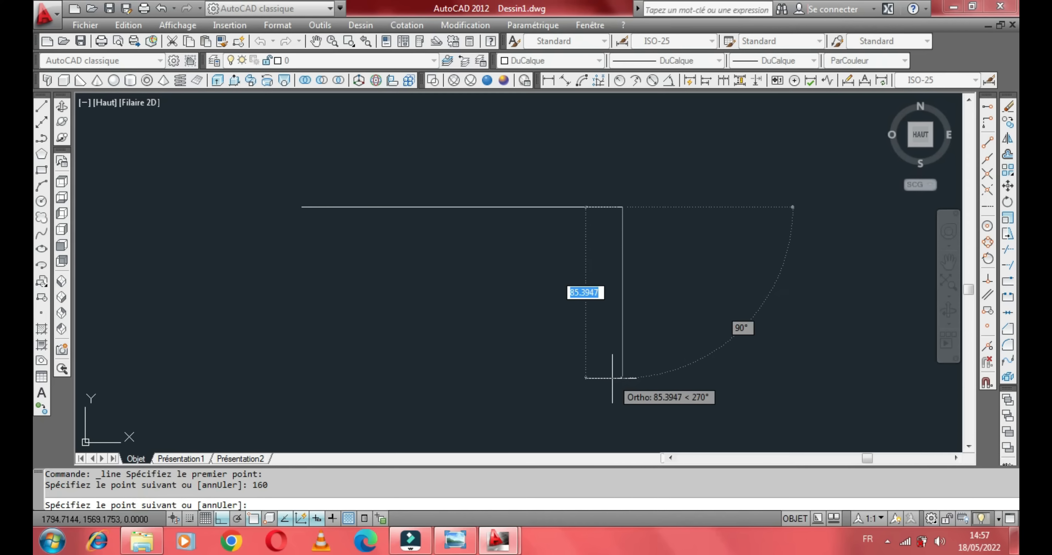
{"action": "type", "text": "80"}
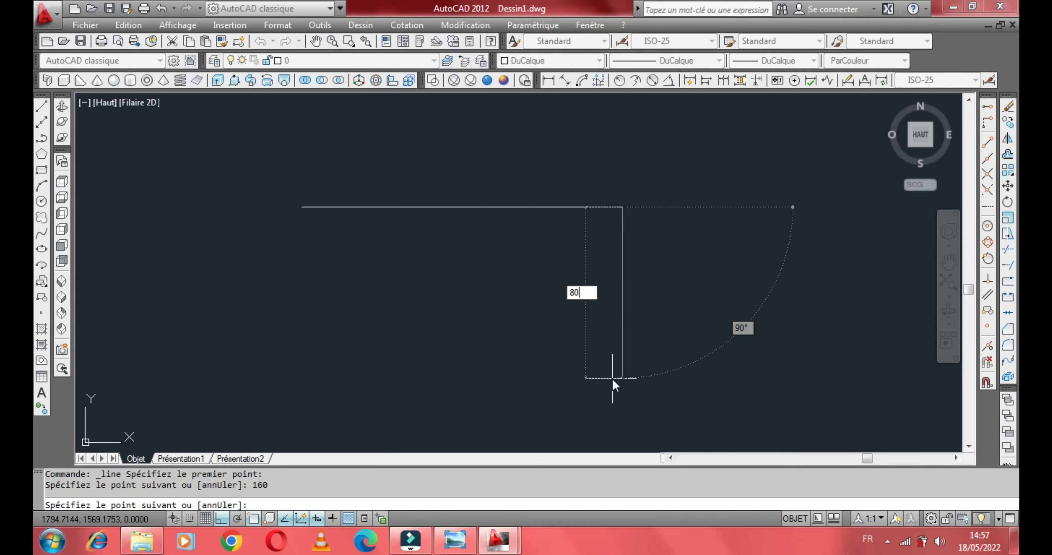
{"action": "key", "text": "Return"}
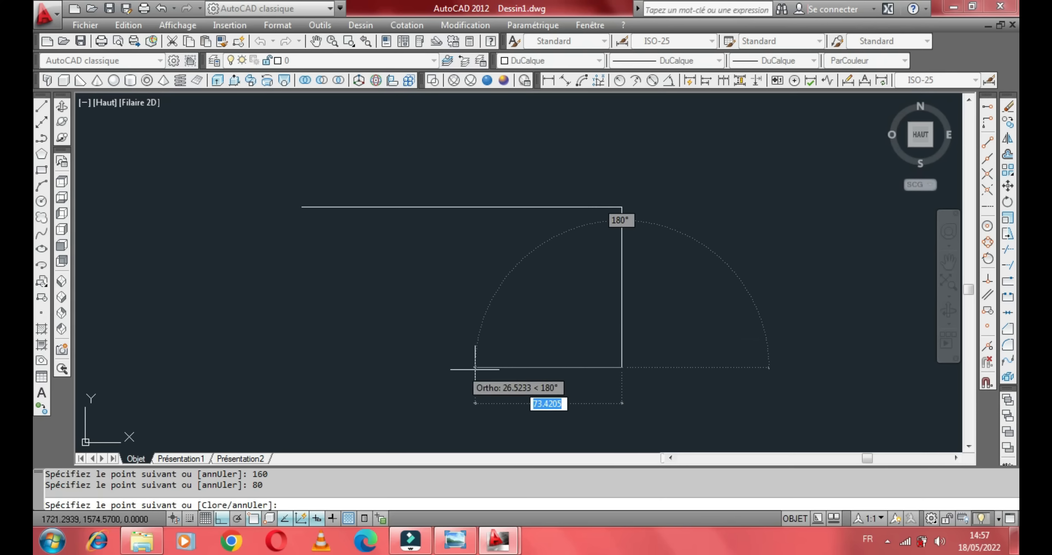
{"action": "type", "text": "160"}
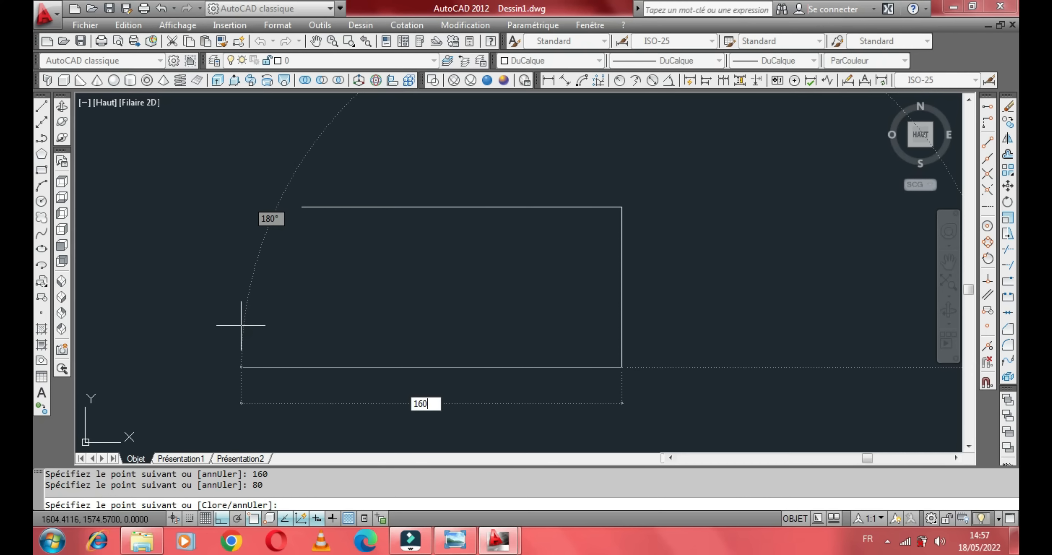
{"action": "key", "text": "Return"}
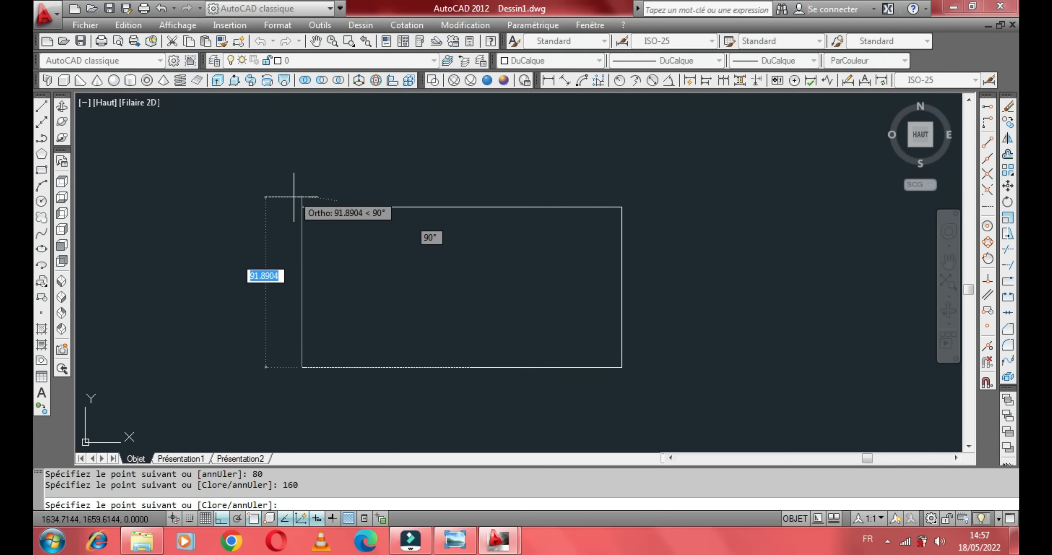
{"action": "left_click", "coordinate": [301, 207]}
{"action": "right_click", "coordinate": [311, 209]}
{"action": "left_click", "coordinate": [354, 216]}
- Copy the rectangle's upper edge 10 units downward
{"action": "middle_click_drag", "start_coordinate": [368, 242], "coordinate": [303, 196]}
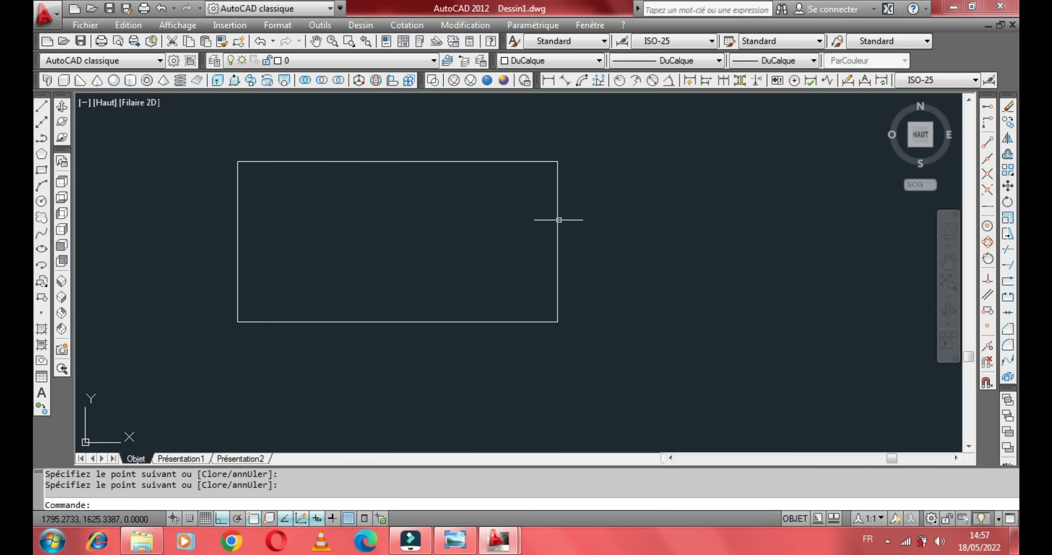
{"action": "middle_click_drag", "start_coordinate": [516, 149], "coordinate": [533, 151]}
{"action": "mouse_move", "coordinate": [441, 141]}
{"action": "middle_mouse_down"}
{"action": "mouse_move", "coordinate": [415, 142]}
{"action": "mouse_move", "coordinate": [432, 142]}
{"action": "middle_mouse_up"}
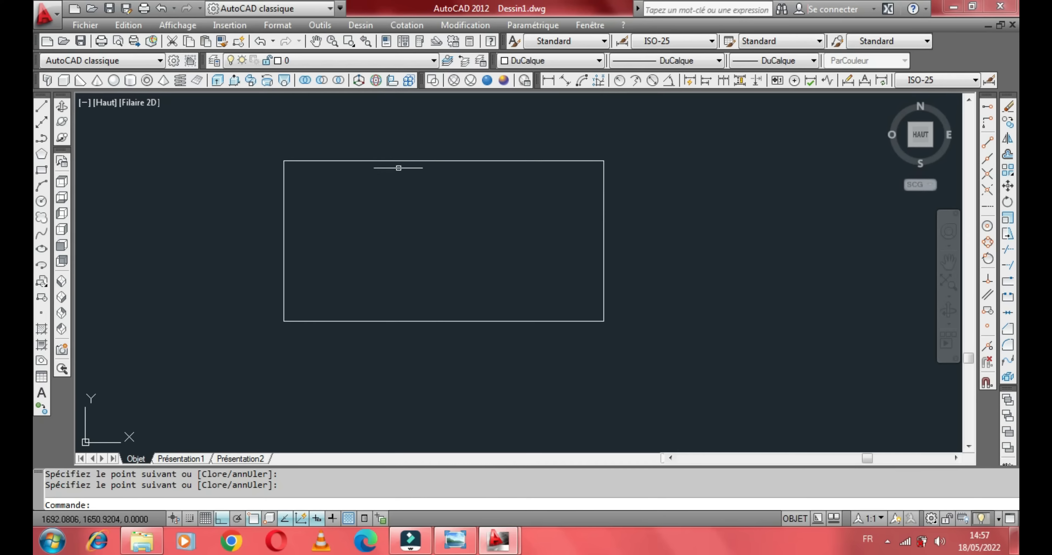
{"action": "left_click", "coordinate": [400, 159]}
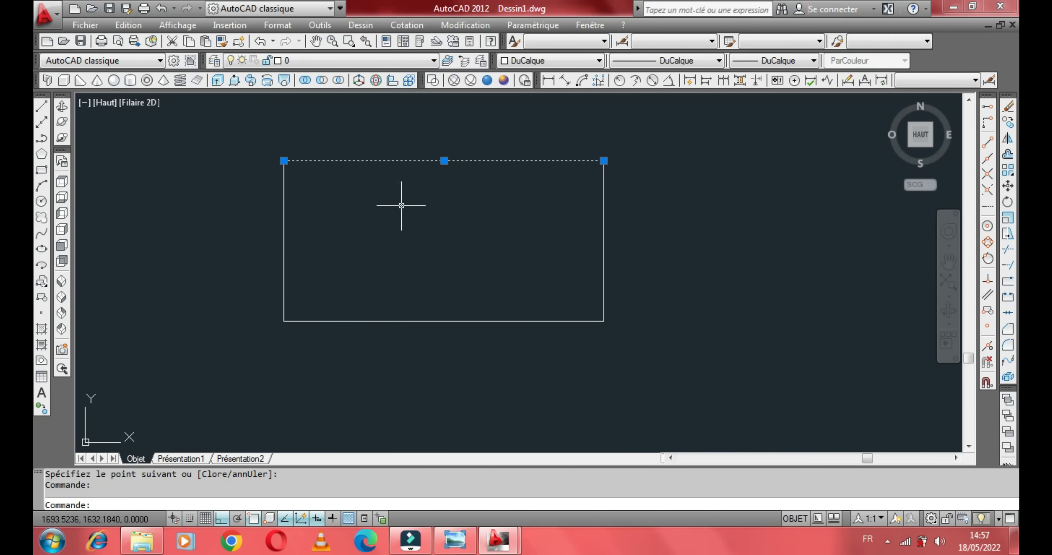
{"action": "right_click", "coordinate": [402, 206]}
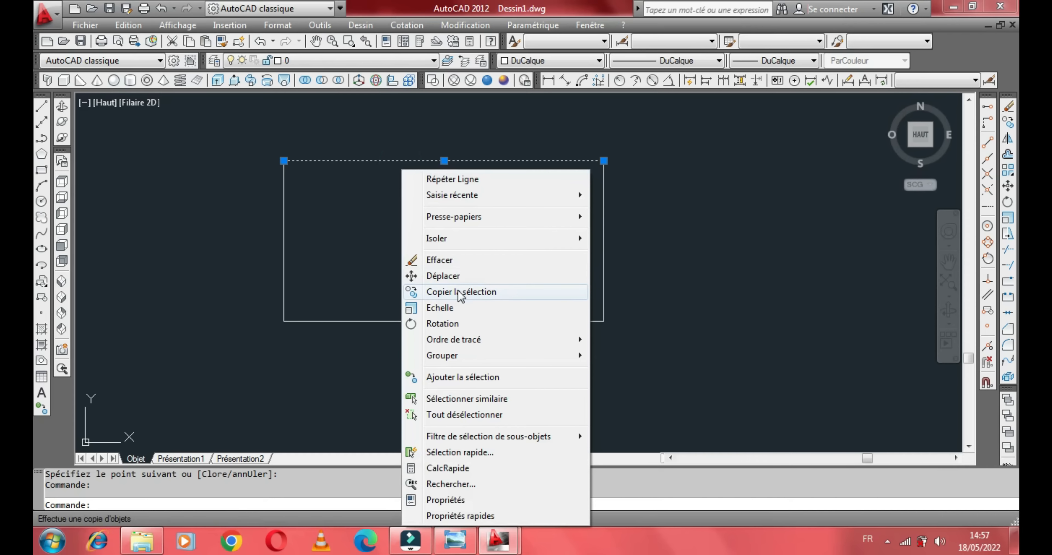
{"action": "left_click", "coordinate": [461, 292]}
{"action": "left_click", "coordinate": [447, 261]}
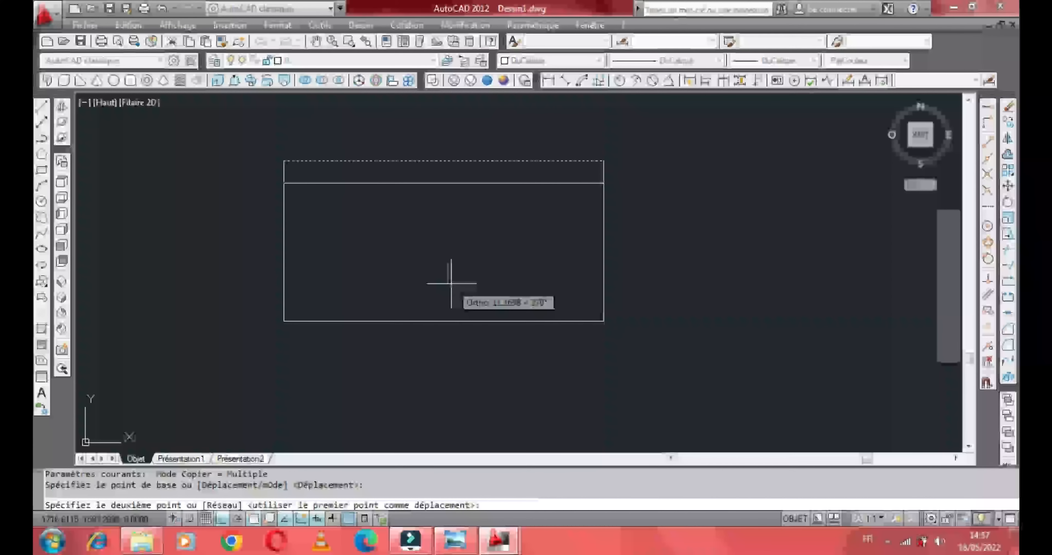
{"action": "type", "text": "10"}
{"action": "key", "text": "Return"}
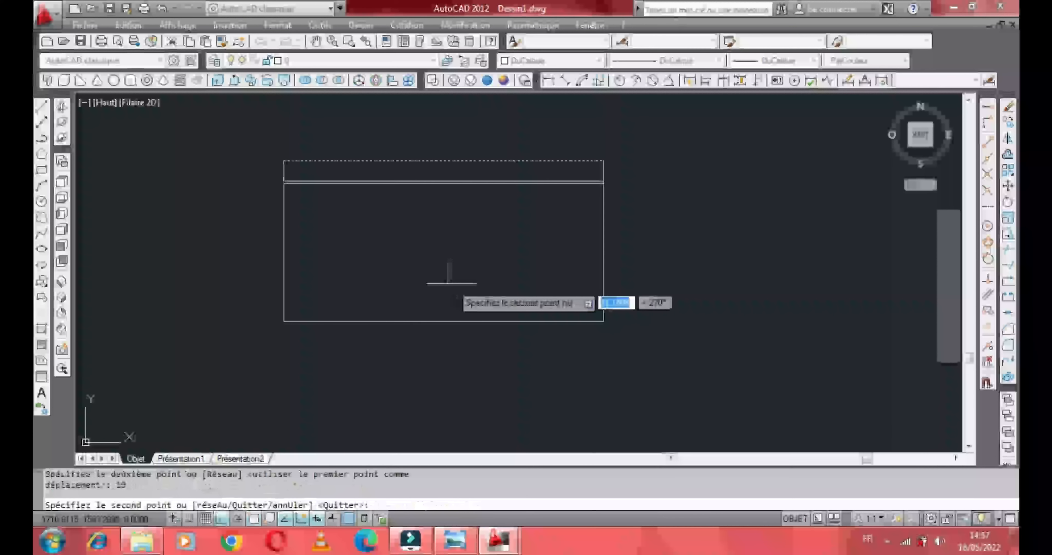
{"action": "right_click", "coordinate": [453, 286]}
{"action": "left_click", "coordinate": [486, 294]}
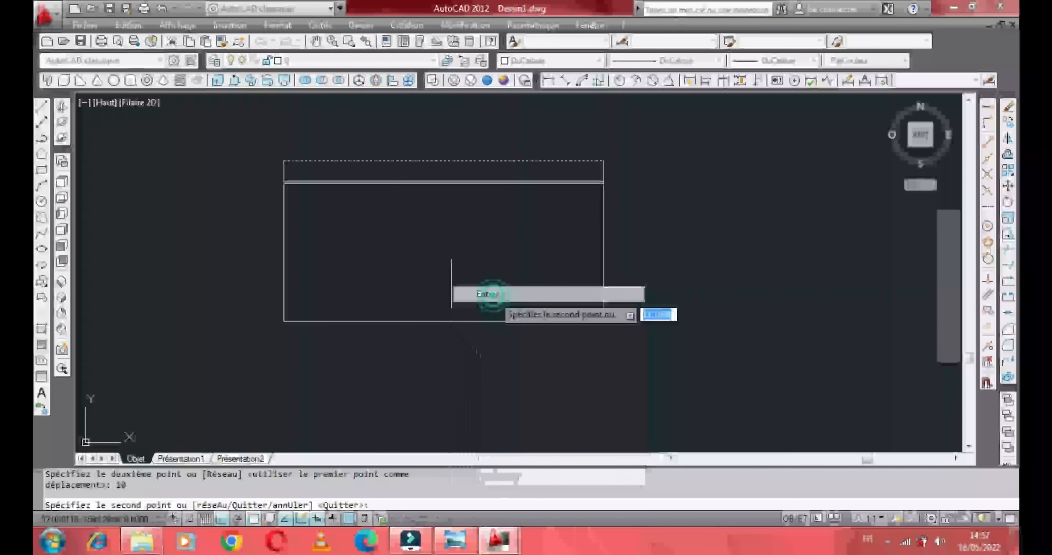
- Copy the rectangle's lower edge 10 units upward
{"action": "left_click", "coordinate": [458, 321]}
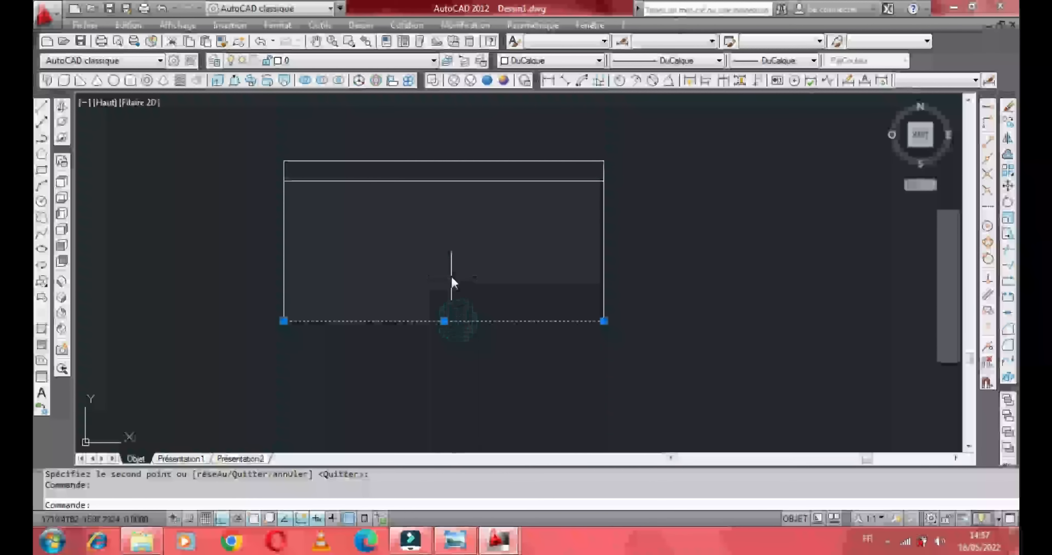
{"action": "right_click", "coordinate": [451, 286]}
{"action": "left_click", "coordinate": [494, 291]}
{"action": "left_click", "coordinate": [474, 277]}
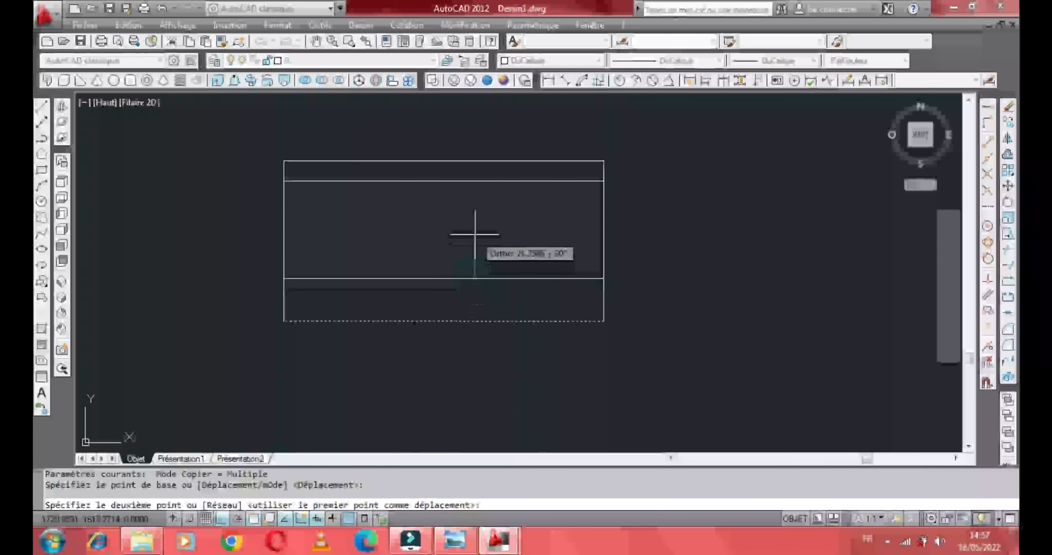
{"action": "type", "text": "10"}
{"action": "key", "text": "Return"}
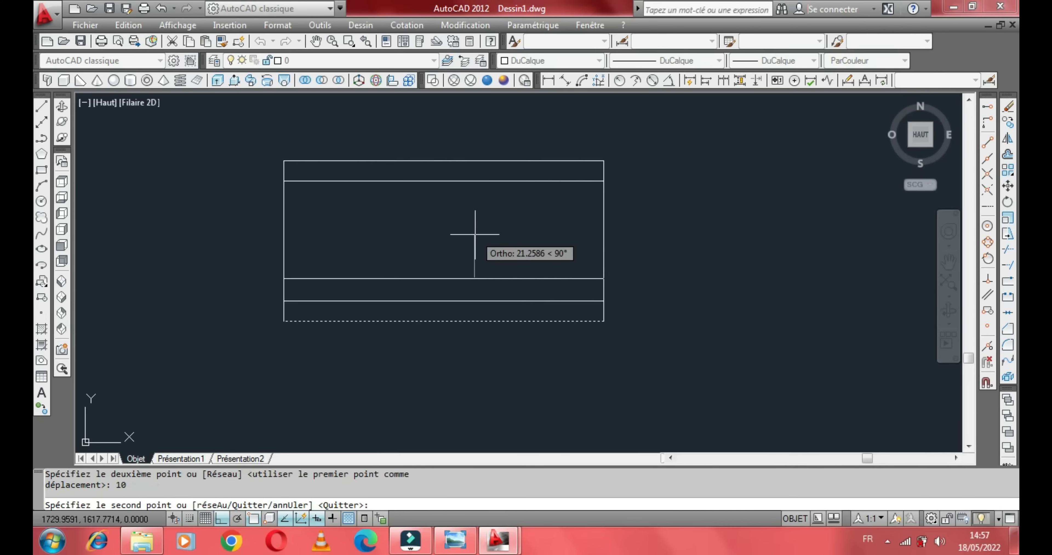
{"action": "right_click", "coordinate": [474, 235]}
{"action": "left_click", "coordinate": [492, 239]}
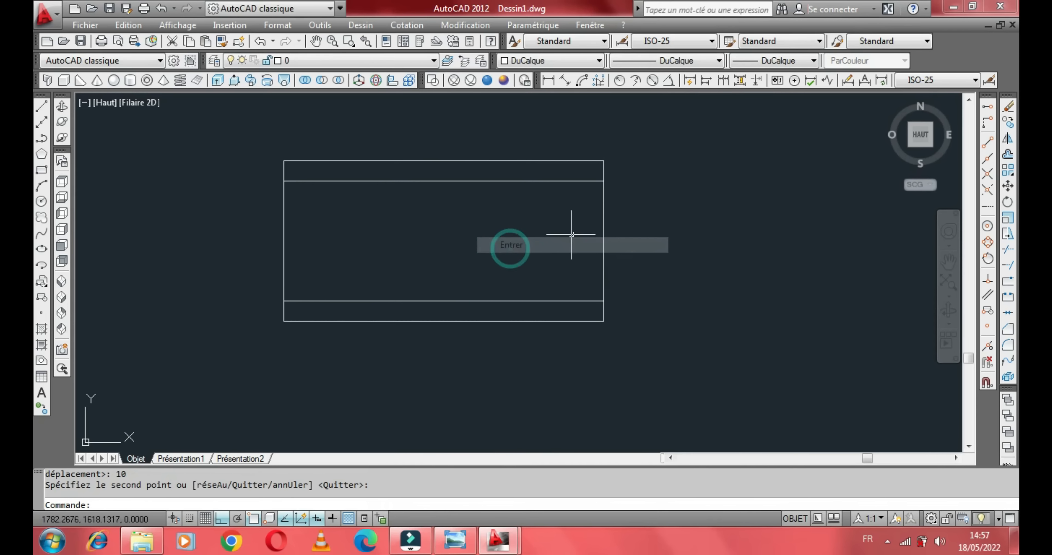
- Copy the rectangle's right edge 50 units inward to the left
{"action": "left_click", "coordinate": [604, 227]}
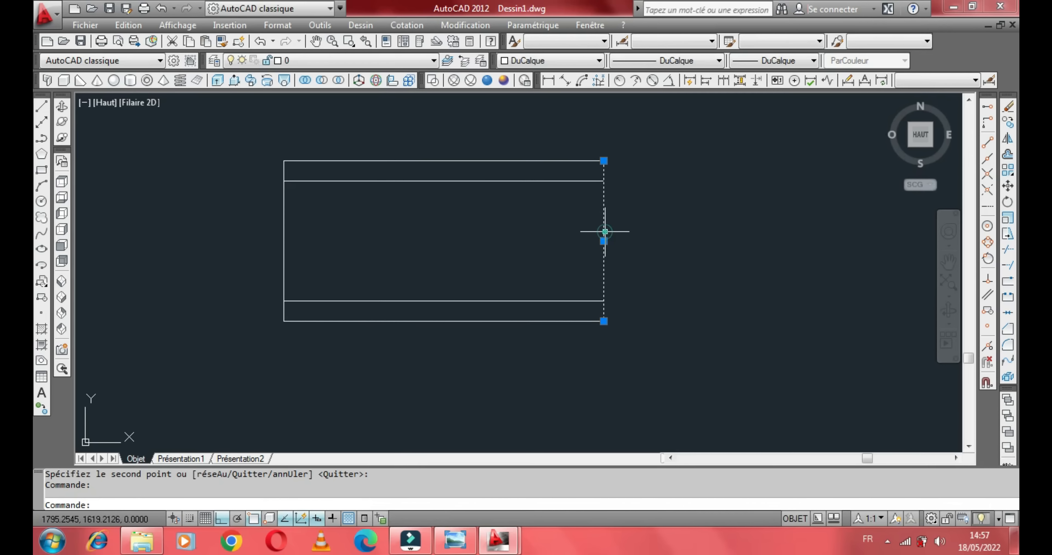
{"action": "right_click", "coordinate": [547, 227]}
{"action": "left_click", "coordinate": [594, 291]}
{"action": "left_click", "coordinate": [532, 245]}
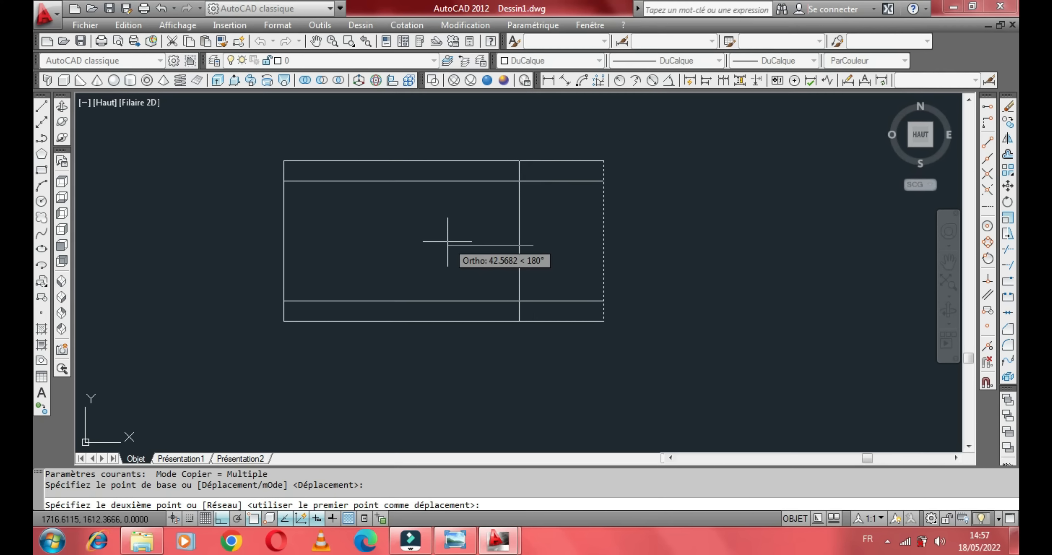
{"action": "type", "text": "50"}
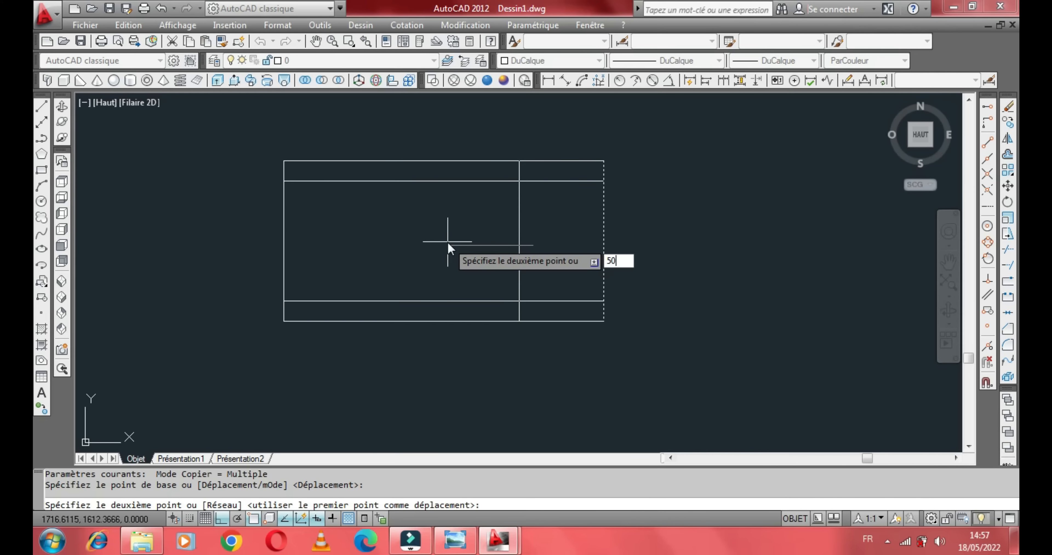
{"action": "key", "text": "Return"}
{"action": "right_click", "coordinate": [446, 236]}
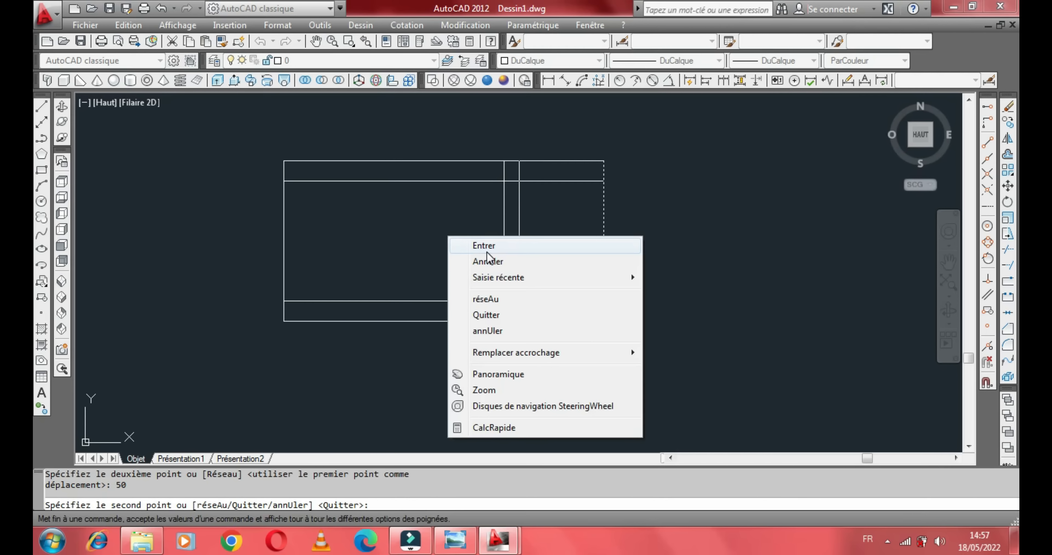
{"action": "left_click", "coordinate": [478, 243]}
- Copy the rectangle's left edge 50 units inward to the right
{"action": "left_click", "coordinate": [284, 237]}
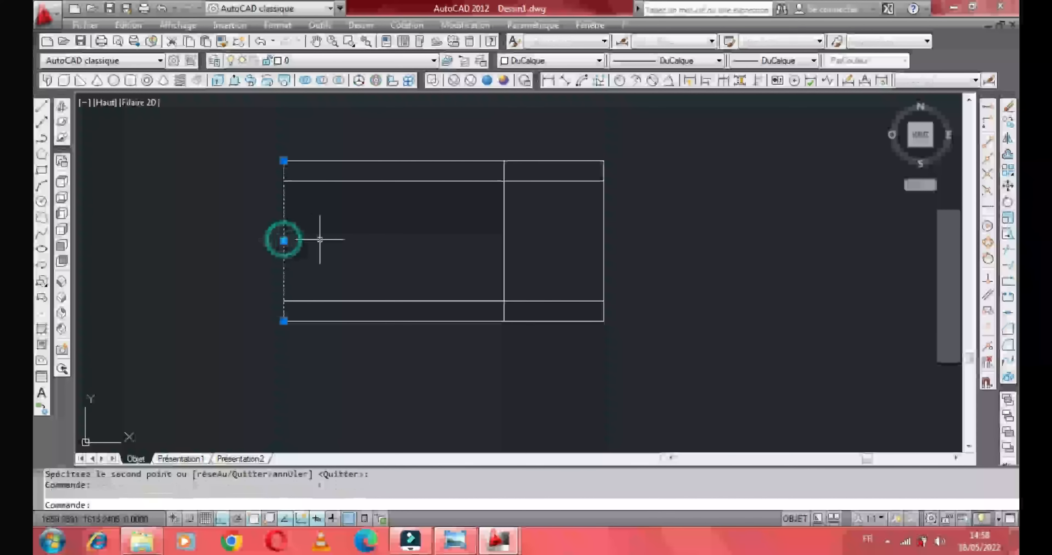
{"action": "right_click", "coordinate": [320, 236]}
{"action": "left_click", "coordinate": [383, 292]}
{"action": "left_click", "coordinate": [369, 249]}
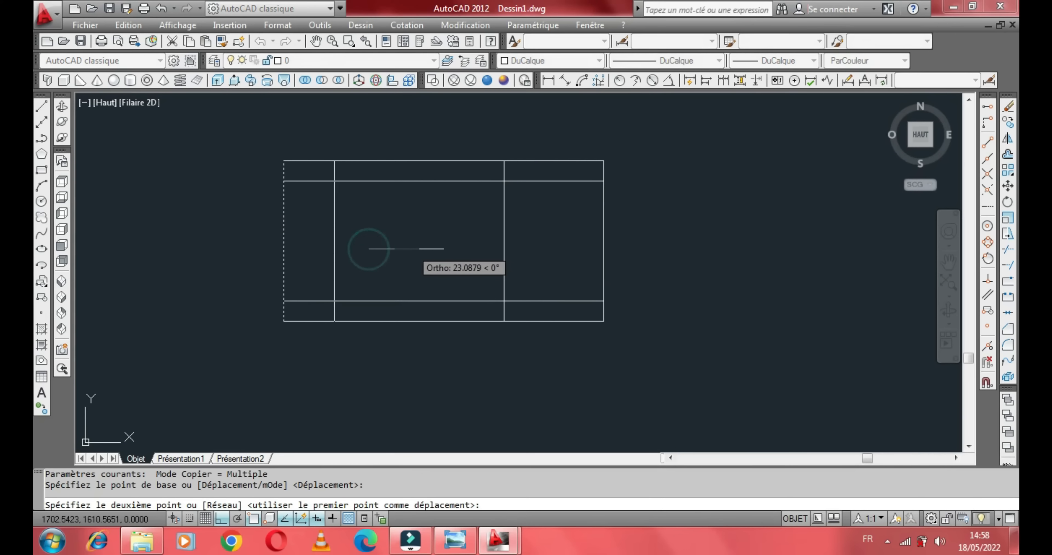
{"action": "type", "text": "45"}
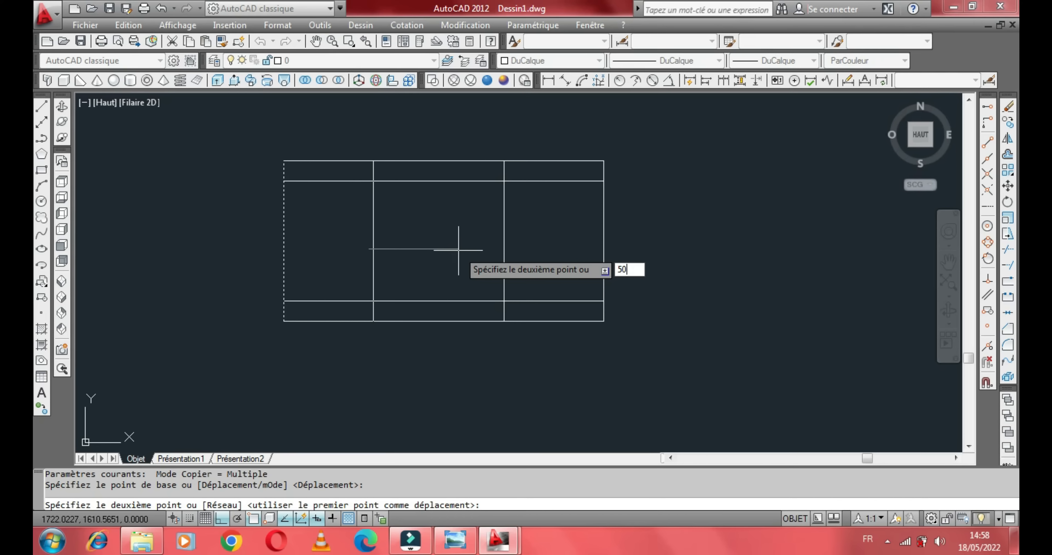
{"action": "key", "text": "Return"}
{"action": "right_click", "coordinate": [459, 250]}
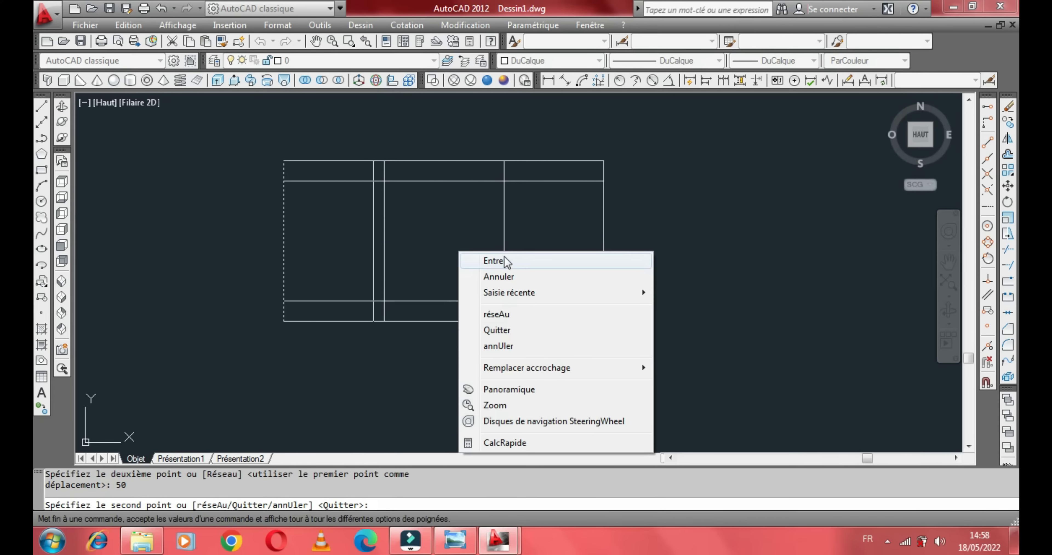
{"action": "left_click", "coordinate": [509, 261]}
{"action": "middle_click_drag", "start_coordinate": [437, 257], "coordinate": [451, 260]}
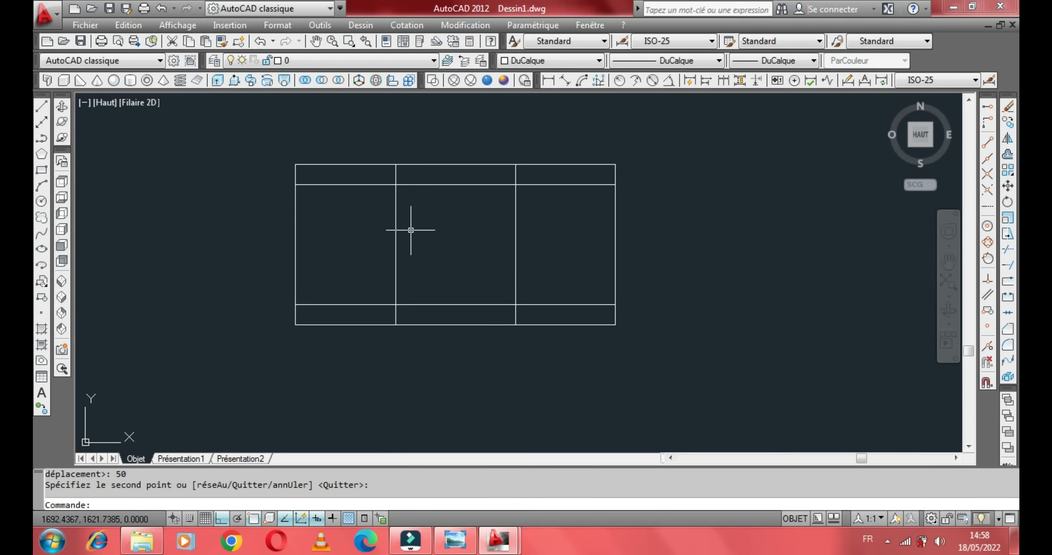
{"action": "middle_click_drag", "start_coordinate": [276, 135], "coordinate": [285, 148]}
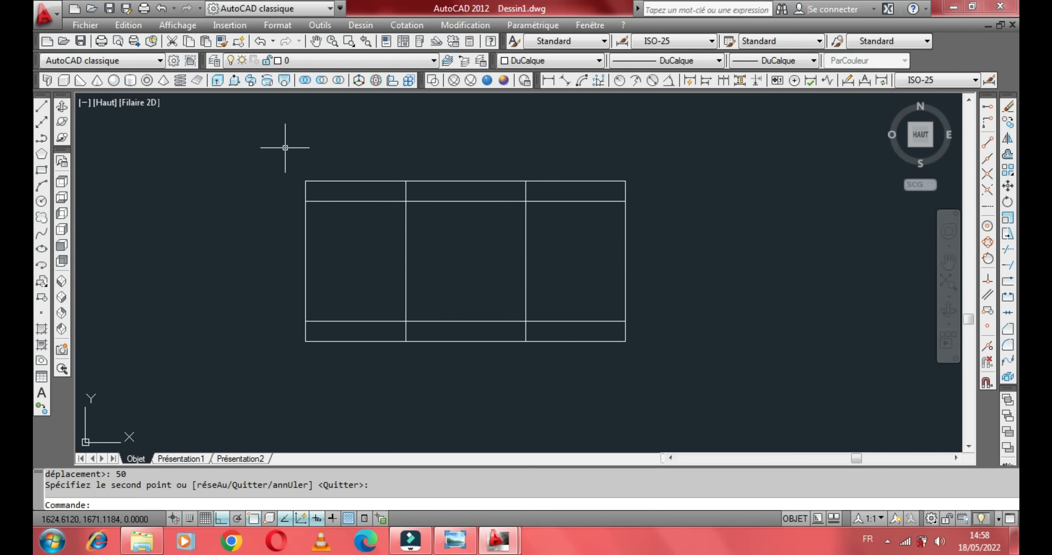
- Trim the copied lines' overhanging ends above and to the right of the central square
{"action": "left_click", "coordinate": [1009, 254]}
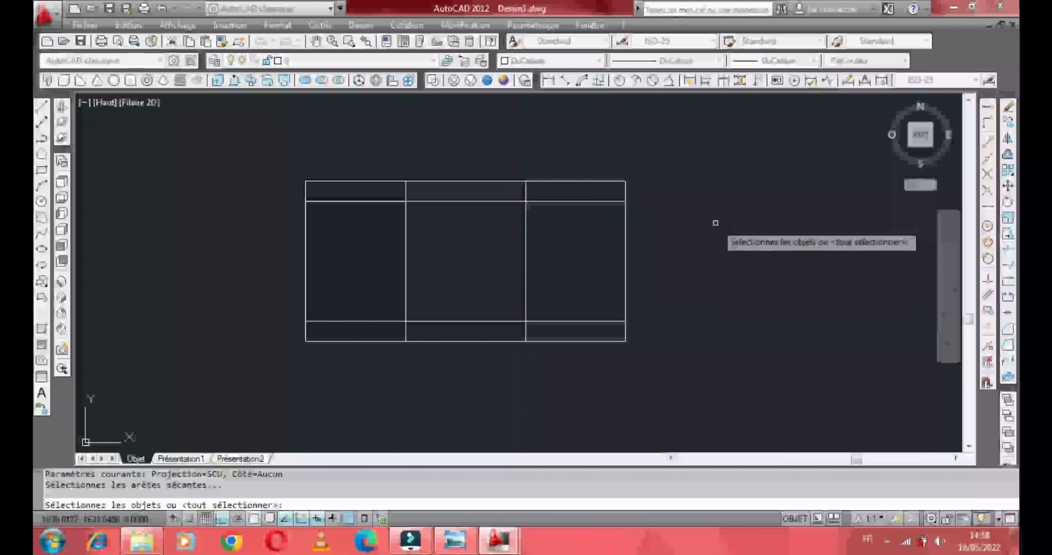
{"action": "key", "text": "Return"}
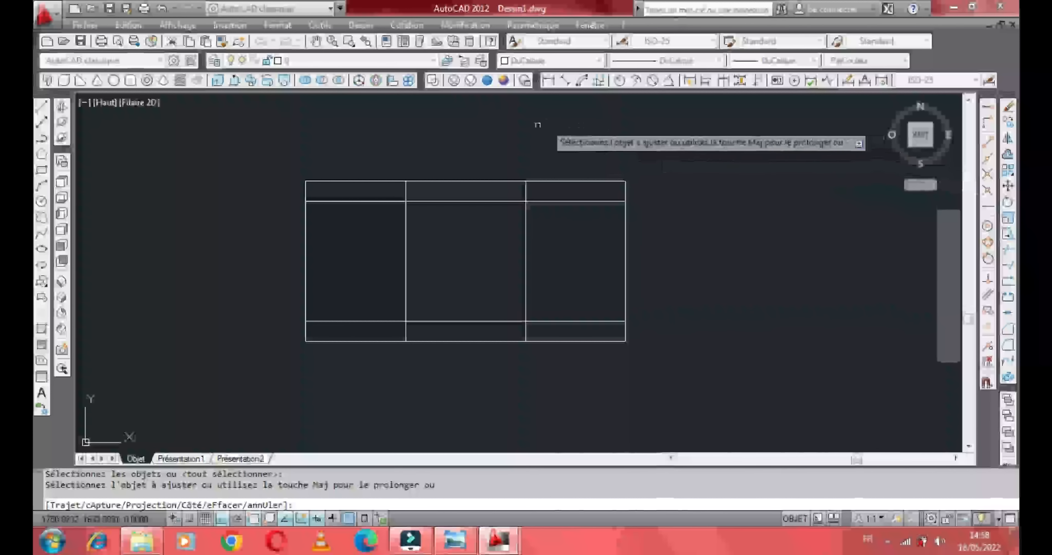
{"action": "left_click", "coordinate": [550, 189]}
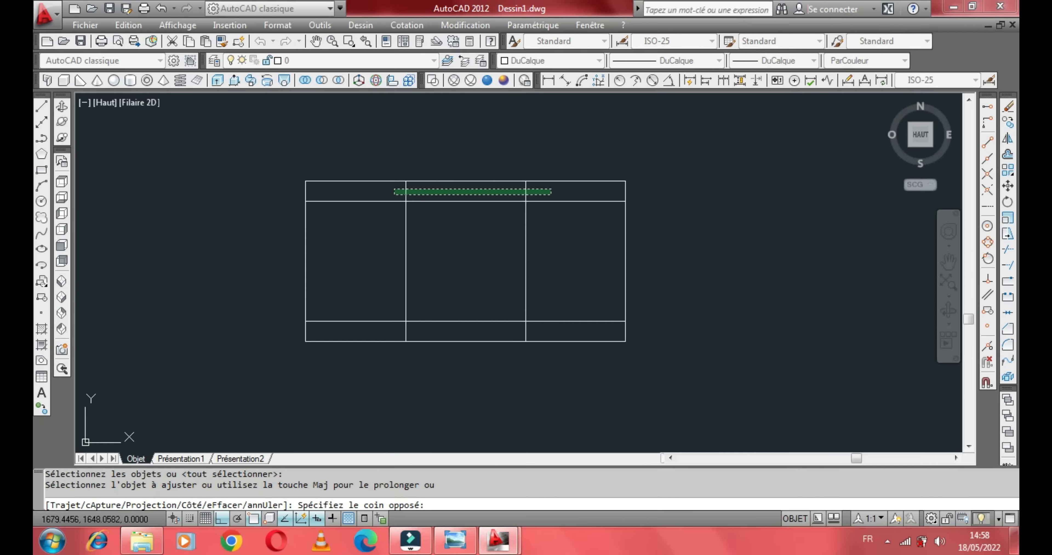
{"action": "left_click", "coordinate": [393, 192]}
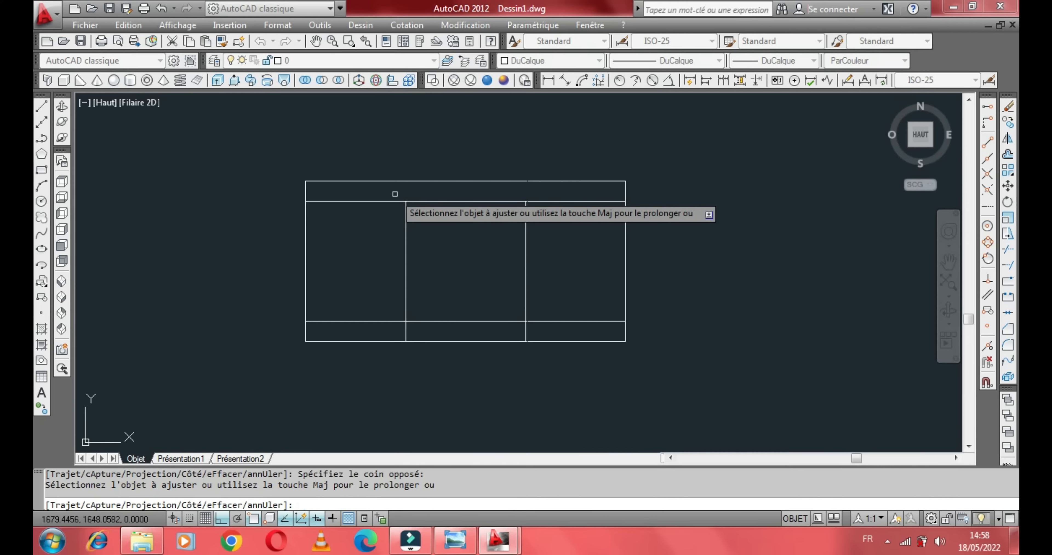
{"action": "left_click", "coordinate": [592, 190]}
{"action": "left_click", "coordinate": [564, 328]}
- Trim the copied lines' remaining ends below and to the left of the central square, leaving a closed square
{"action": "middle_click_drag", "start_coordinate": [562, 310], "coordinate": [561, 240]}
{"action": "left_click", "coordinate": [555, 261]}
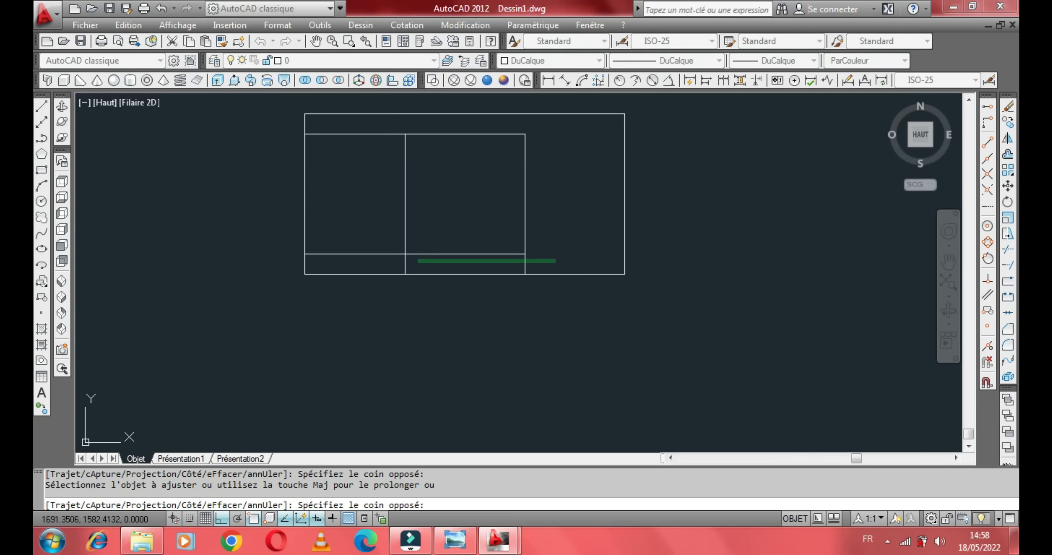
{"action": "left_click", "coordinate": [388, 260]}
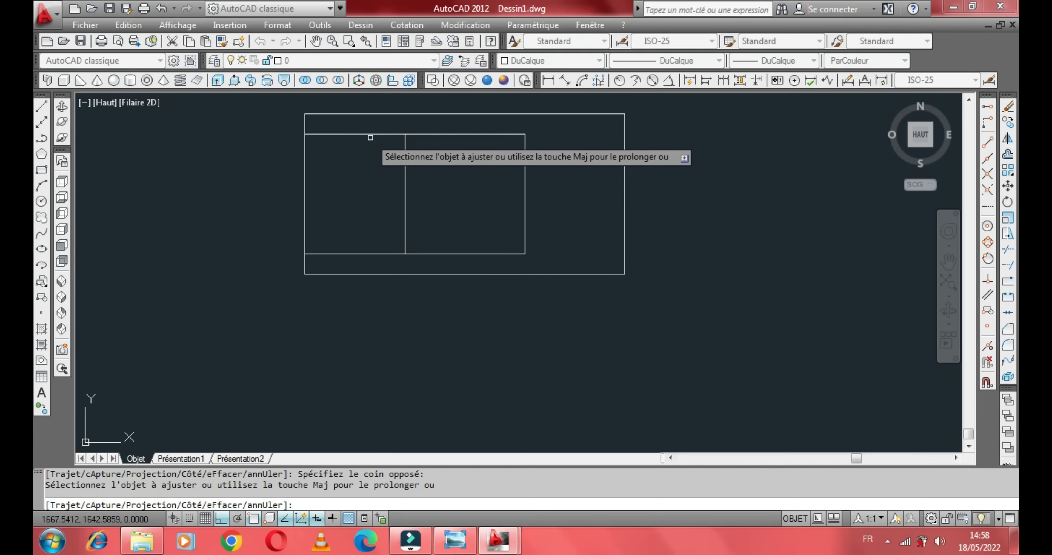
{"action": "left_click", "coordinate": [369, 123]}
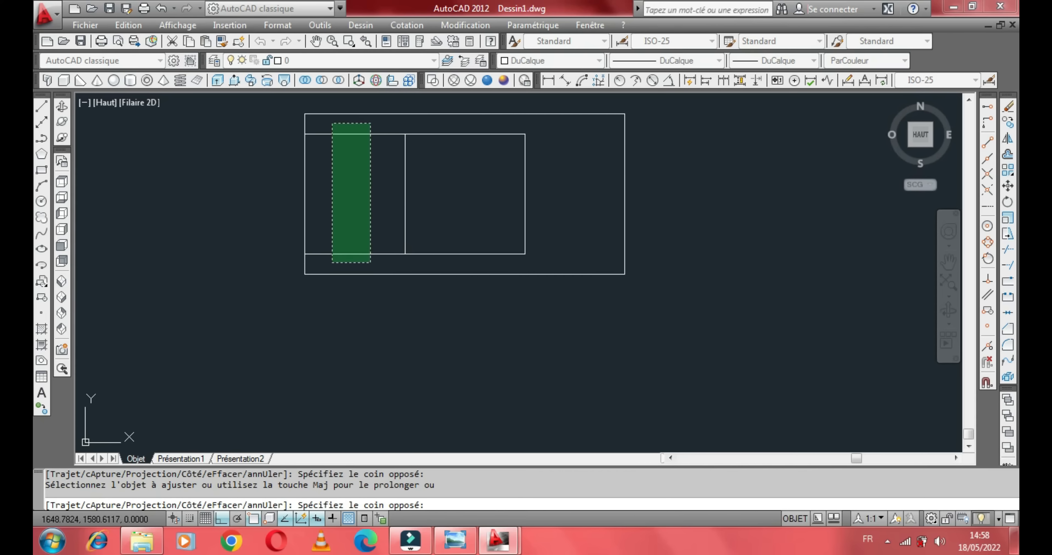
{"action": "left_click", "coordinate": [330, 264]}
{"action": "right_click", "coordinate": [330, 213]}
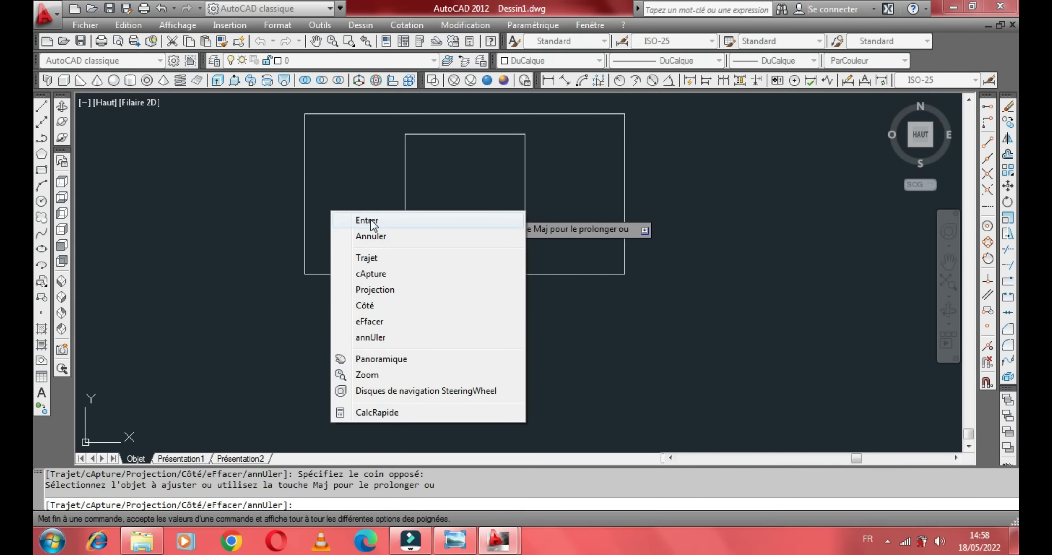
{"action": "left_click", "coordinate": [371, 220]}
{"action": "middle_click_drag", "start_coordinate": [356, 216], "coordinate": [341, 238]}
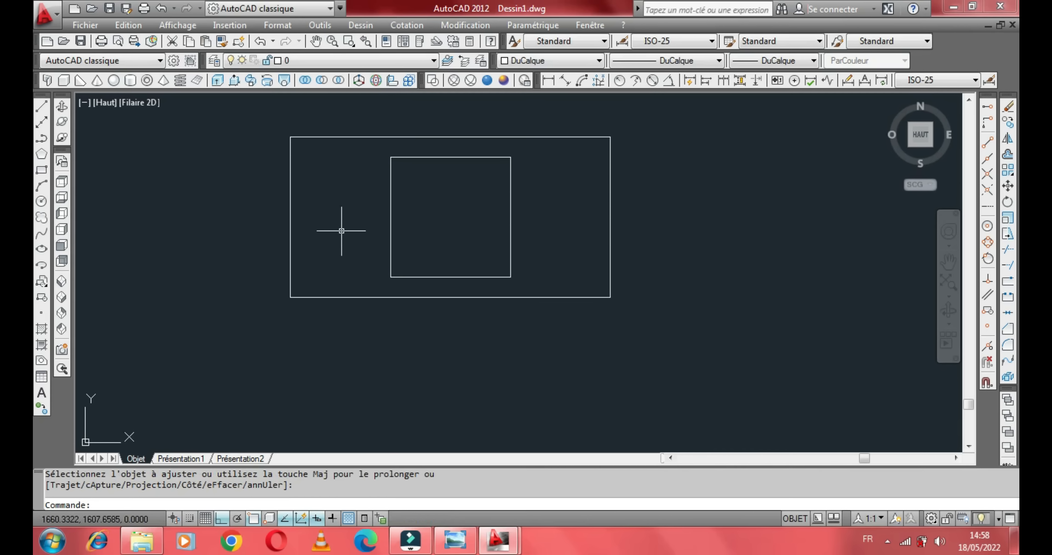
- Draw a horizontal line across the inner square between the midpoints of its left and right sides
{"action": "left_click", "coordinate": [41, 108]}
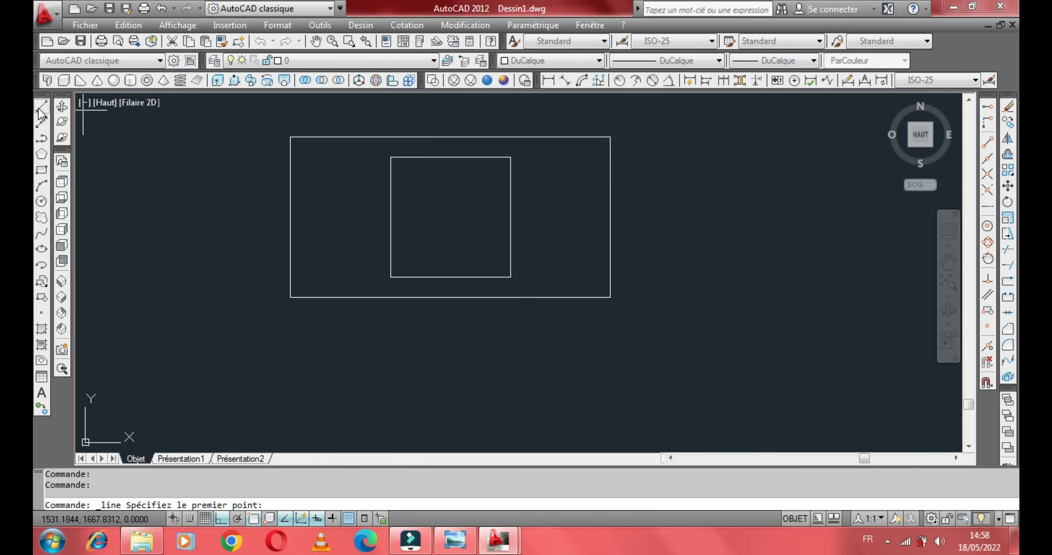
{"action": "left_click", "coordinate": [388, 216]}
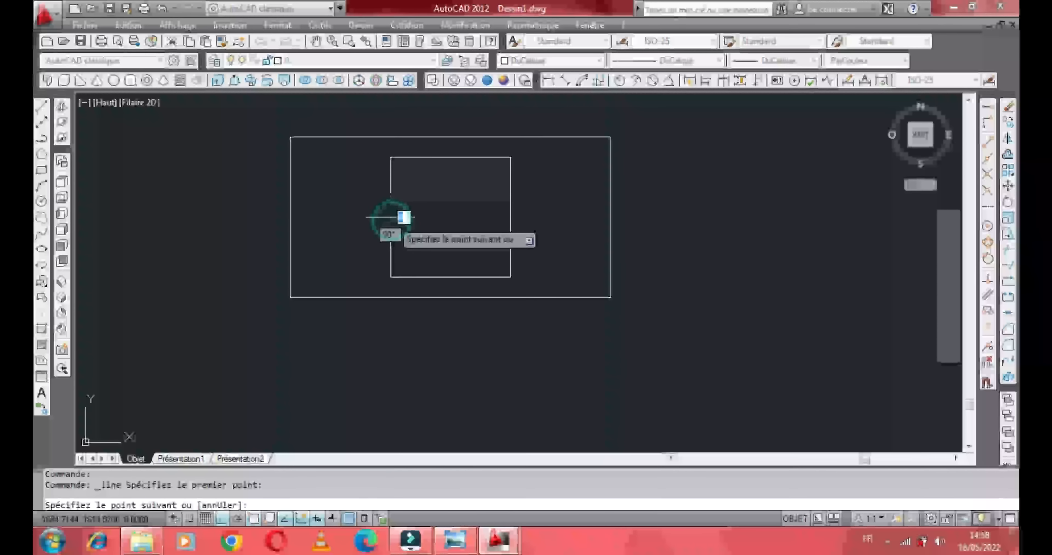
{"action": "left_click", "coordinate": [511, 217]}
{"action": "right_click", "coordinate": [511, 217]}
{"action": "left_click", "coordinate": [545, 231]}
{"action": "middle_click_drag", "start_coordinate": [542, 214], "coordinate": [580, 224]}
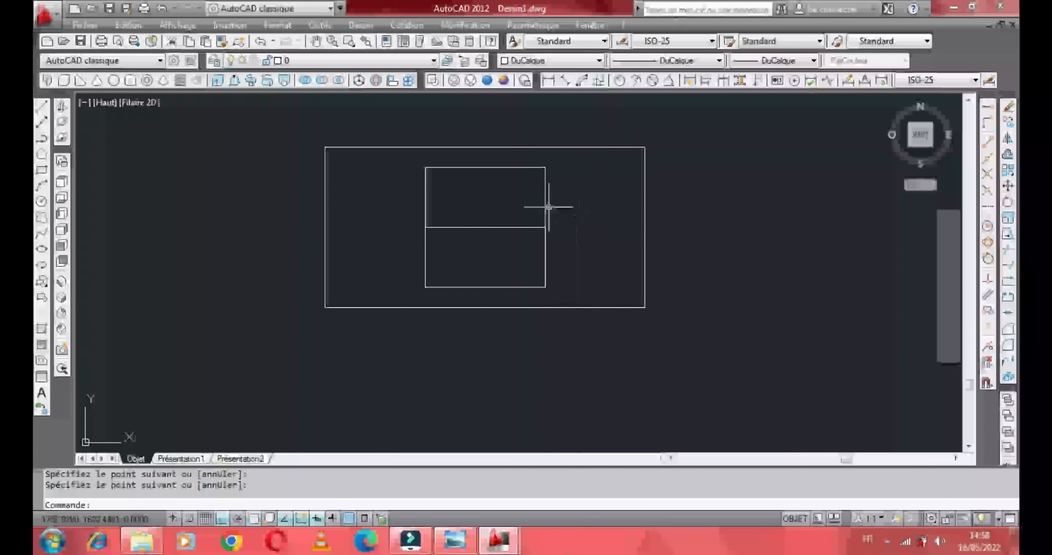
- Draw a circle of radius 15 centred on the midpoint of the square's horizontal centre line
{"action": "left_click", "coordinate": [41, 201]}
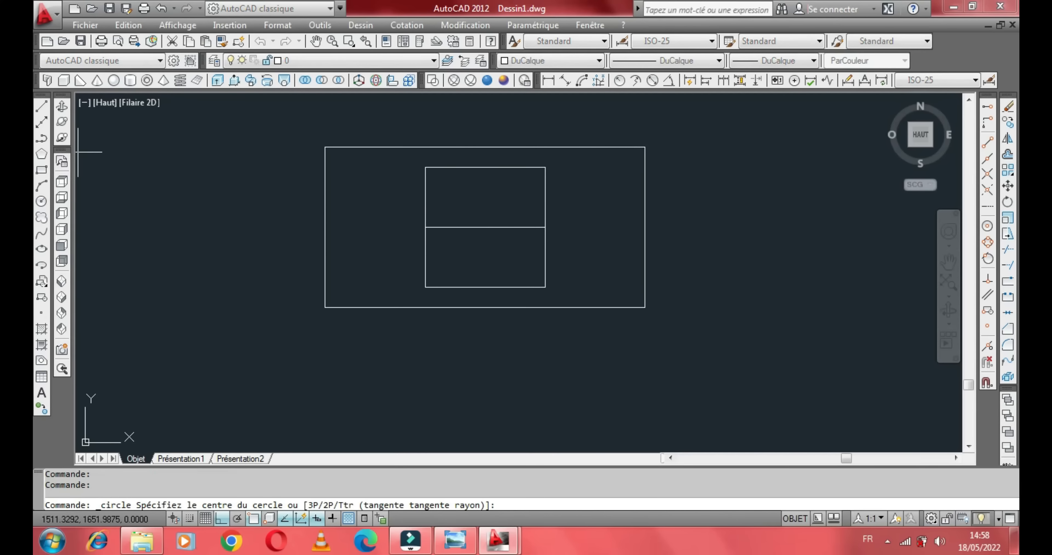
{"action": "left_click", "coordinate": [485, 227]}
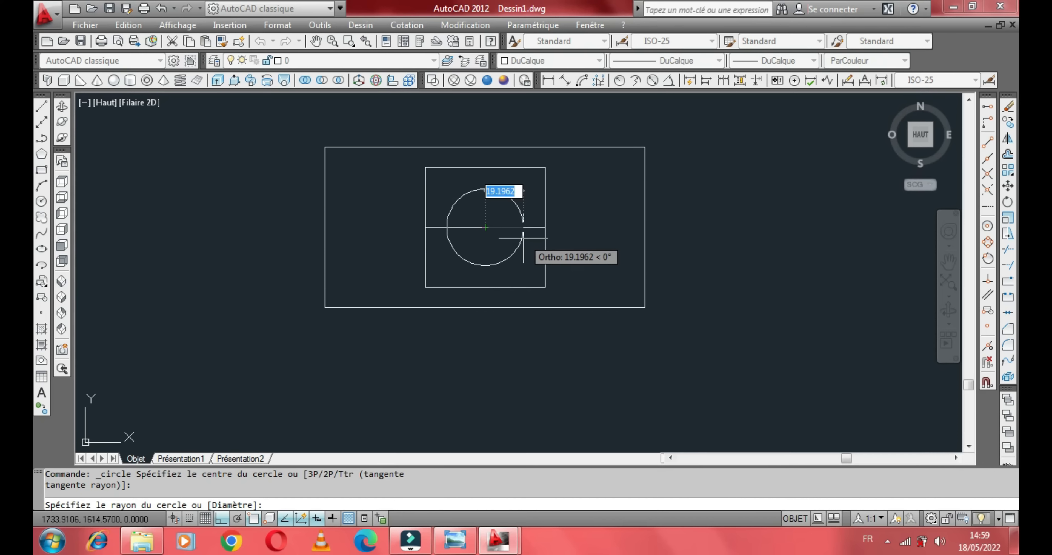
{"action": "type", "text": "15"}
{"action": "key", "text": "Return"}
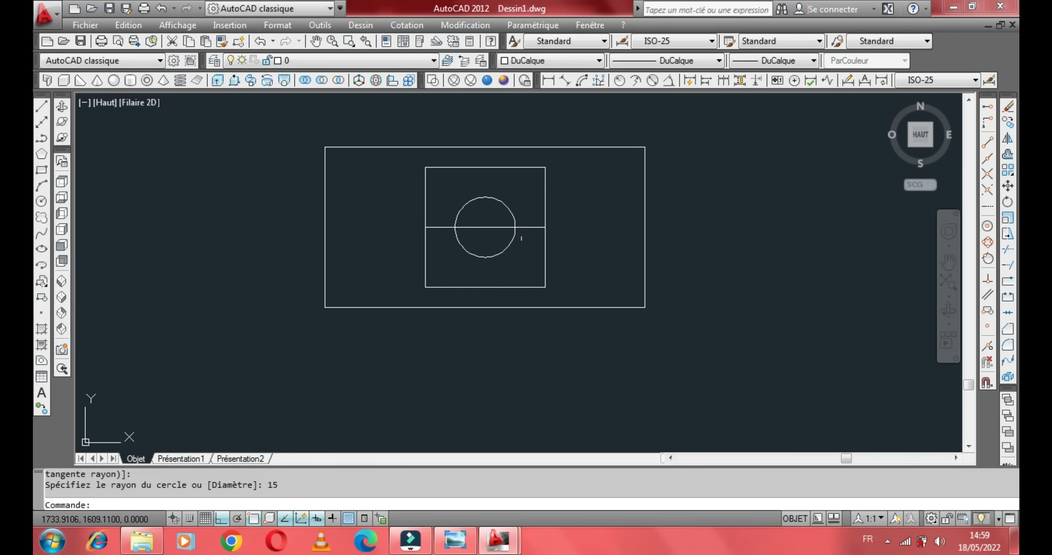
{"action": "middle_click_drag", "start_coordinate": [563, 221], "coordinate": [568, 221]}
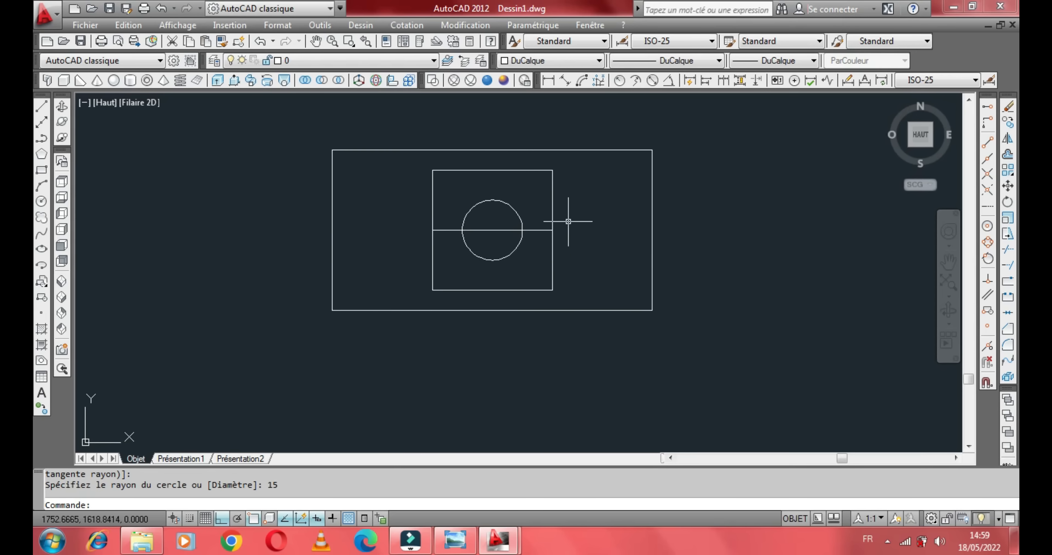
- Chamfer the outer rectangle's upper right corner with distances of 20 on the right edge and 50 on the upper edge
{"action": "mouse_move", "coordinate": [413, 213]}
{"action": "middle_mouse_down"}
{"action": "mouse_move", "coordinate": [405, 228]}
{"action": "mouse_move", "coordinate": [377, 229]}
{"action": "middle_mouse_up"}
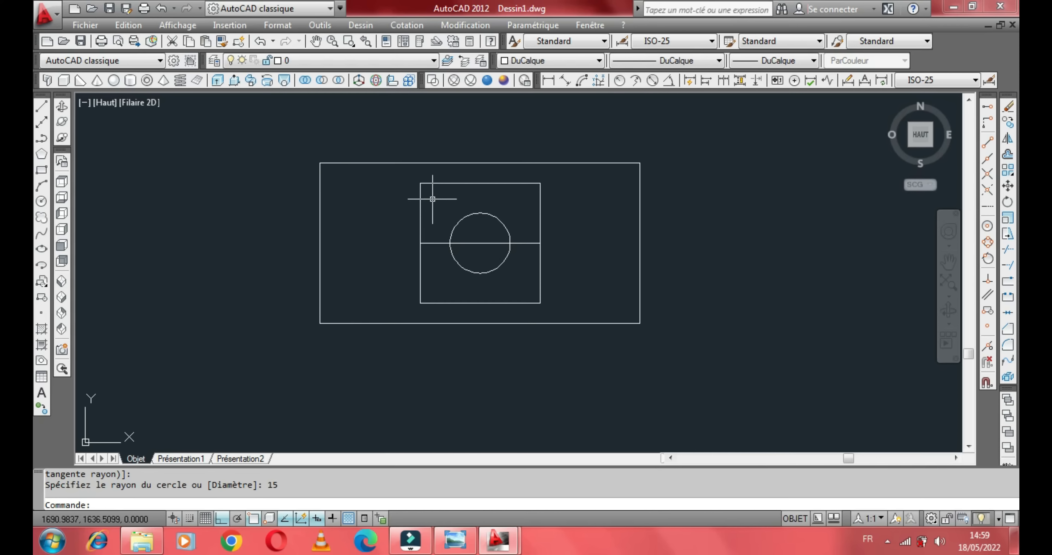
{"action": "middle_click_drag", "start_coordinate": [606, 210], "coordinate": [602, 220]}
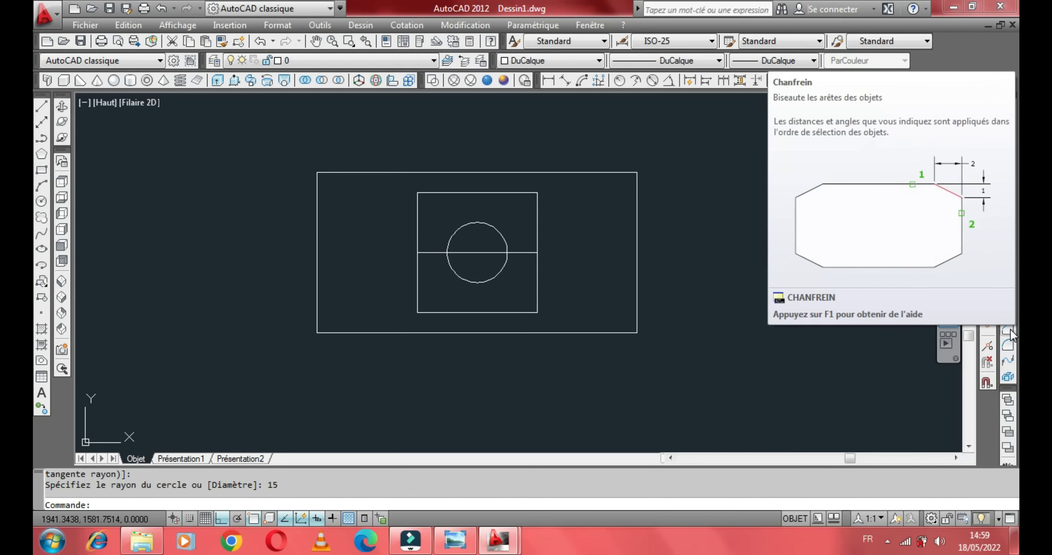
{"action": "left_click", "coordinate": [1009, 328]}
{"action": "right_click", "coordinate": [726, 252]}
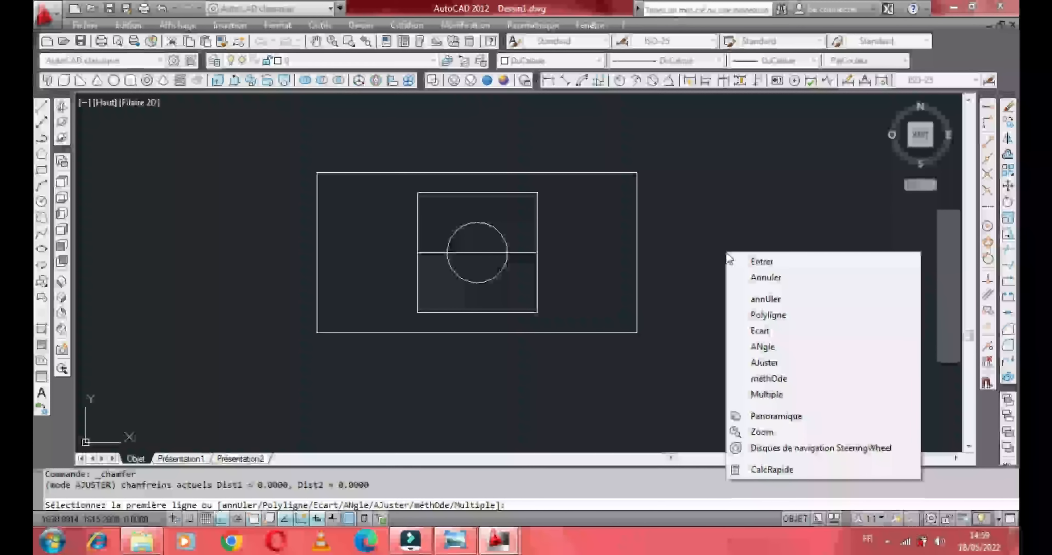
{"action": "left_click", "coordinate": [791, 334]}
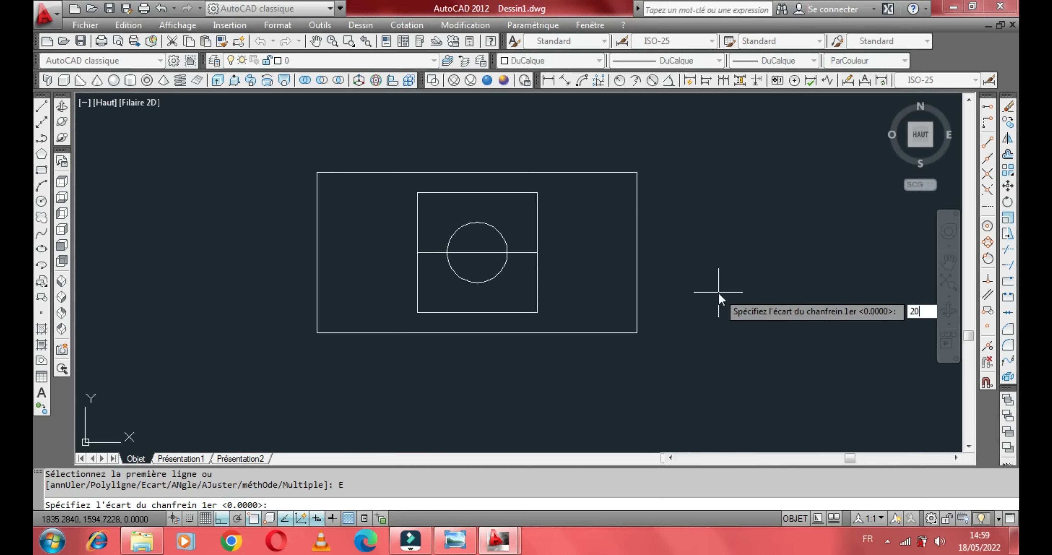
{"action": "key", "text": "Return"}
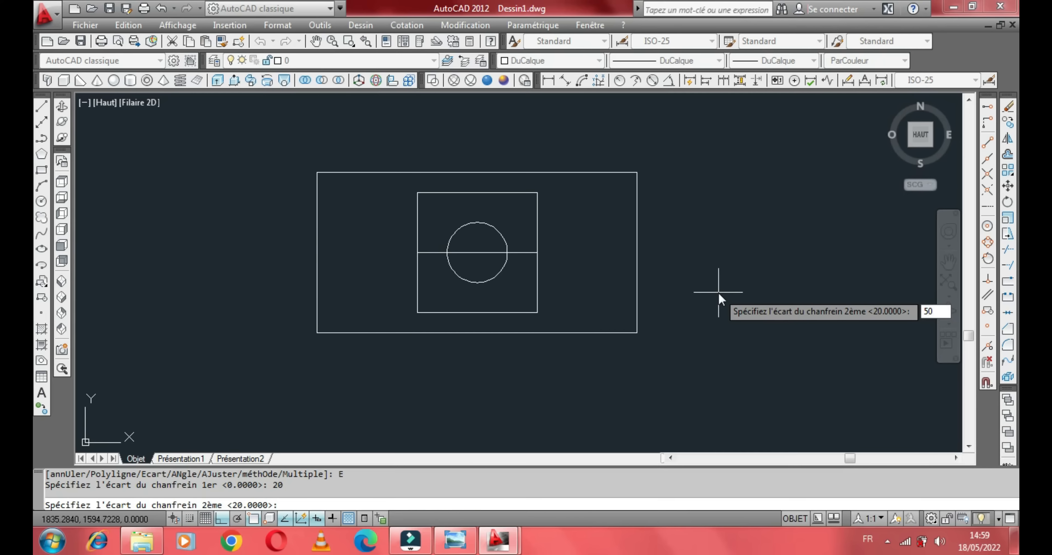
{"action": "key", "text": "Return"}
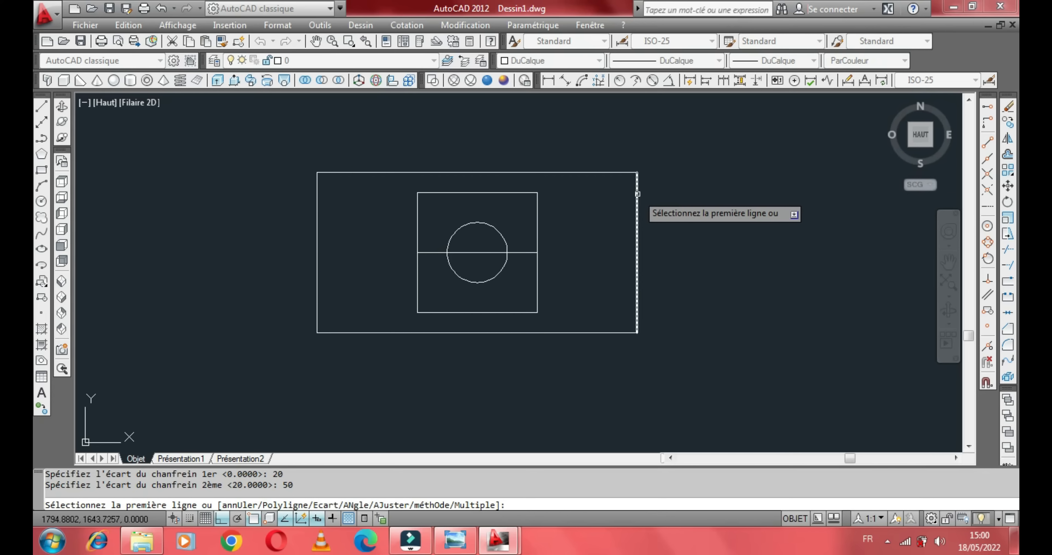
{"action": "left_click", "coordinate": [635, 191]}
{"action": "left_click", "coordinate": [599, 172]}
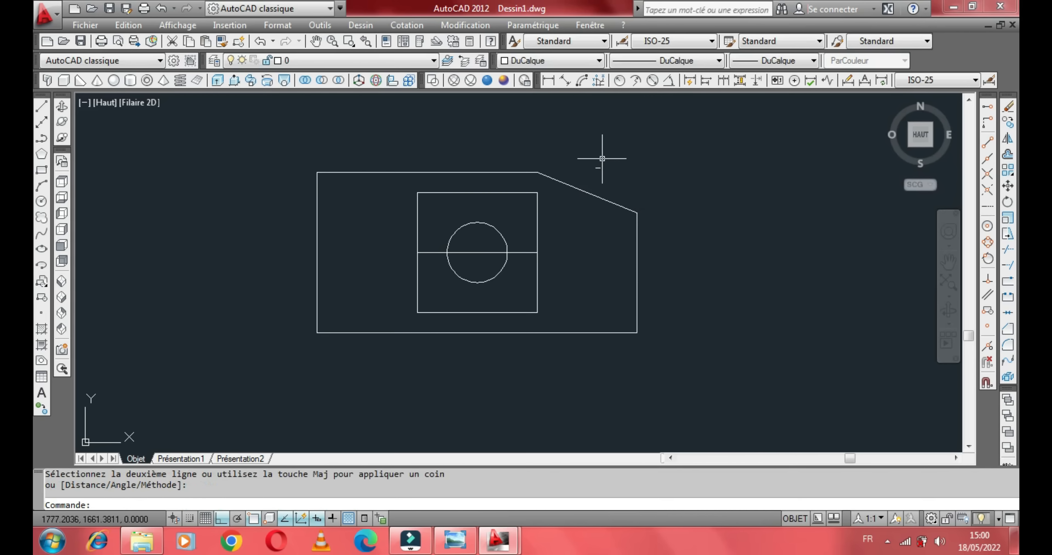
- Chamfer the outer rectangle's lower right corner, 20 along the right edge and 50 along the lower edge
{"action": "right_click", "coordinate": [604, 161]}
{"action": "left_click", "coordinate": [666, 170]}
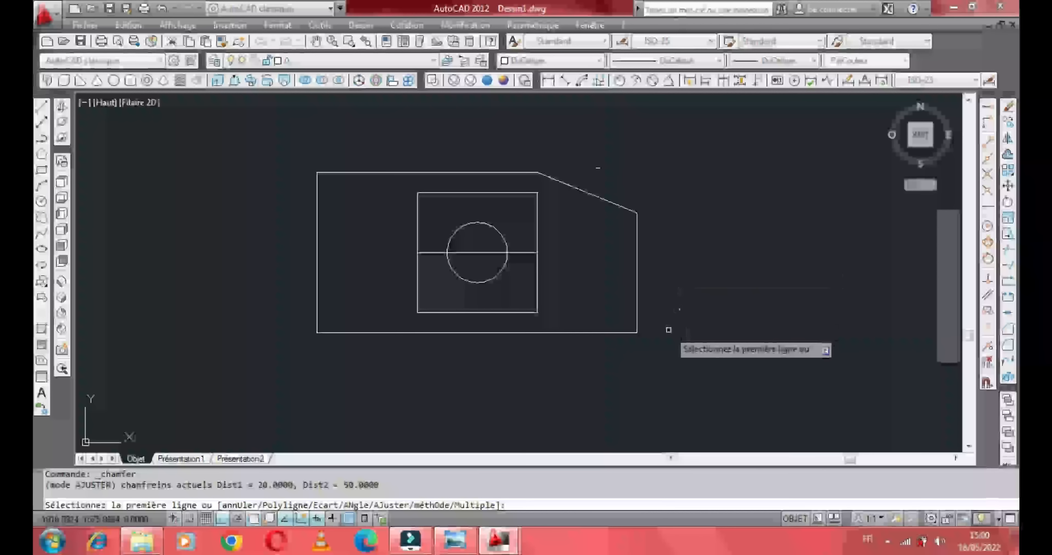
{"action": "left_click", "coordinate": [637, 310]}
{"action": "left_click", "coordinate": [598, 331]}
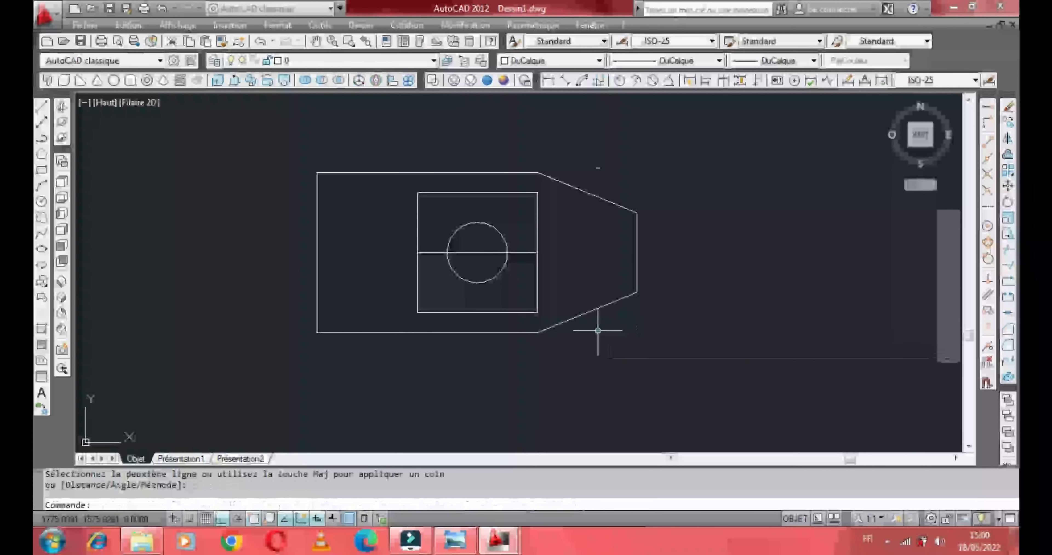
- Chamfer the outer rectangle's lower left corner, 20 along the left edge and 50 along the lower edge
{"action": "middle_click_drag", "start_coordinate": [581, 250], "coordinate": [626, 254]}
{"action": "right_click", "coordinate": [626, 258]}
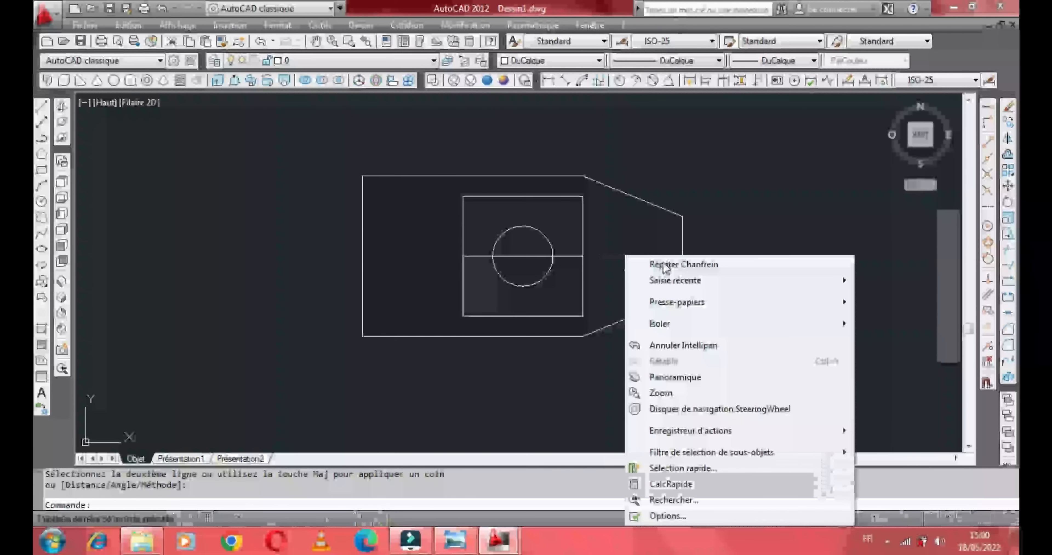
{"action": "left_click", "coordinate": [686, 264]}
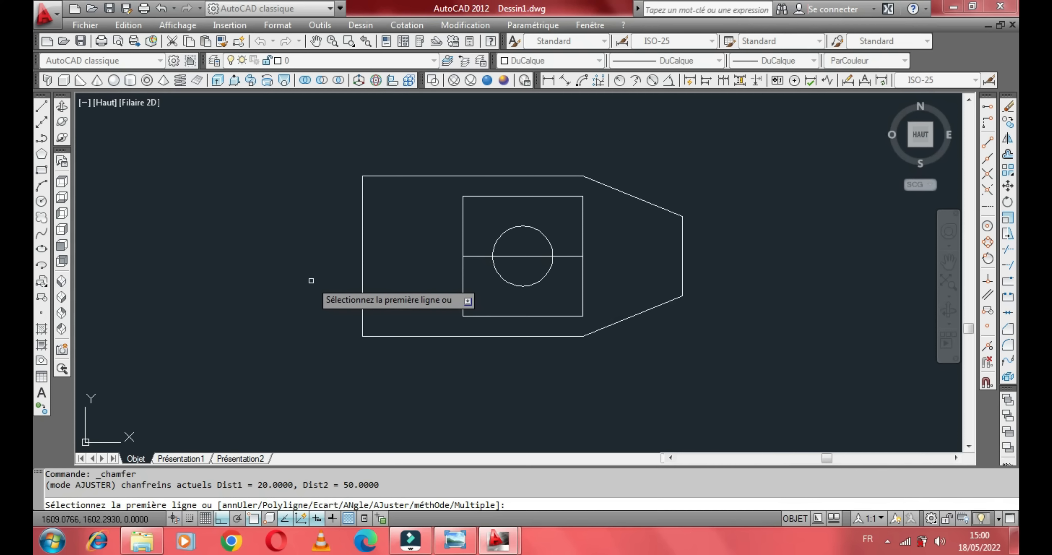
{"action": "left_click", "coordinate": [362, 303]}
{"action": "left_click", "coordinate": [413, 337]}
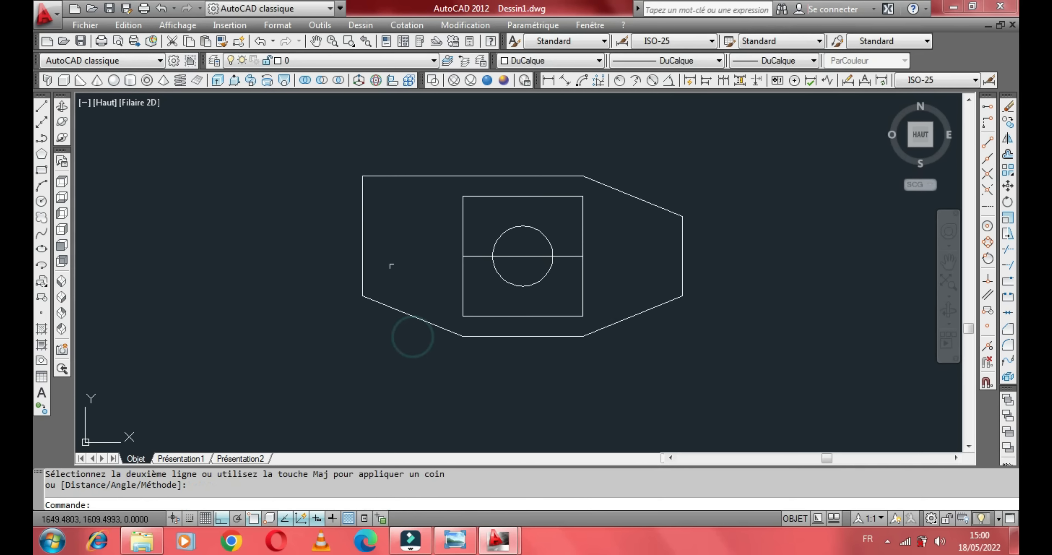
- Chamfer the outer rectangle's upper left corner, 20 along the left edge and 50 along the upper edge
{"action": "right_click", "coordinate": [386, 242]}
{"action": "left_click", "coordinate": [424, 254]}
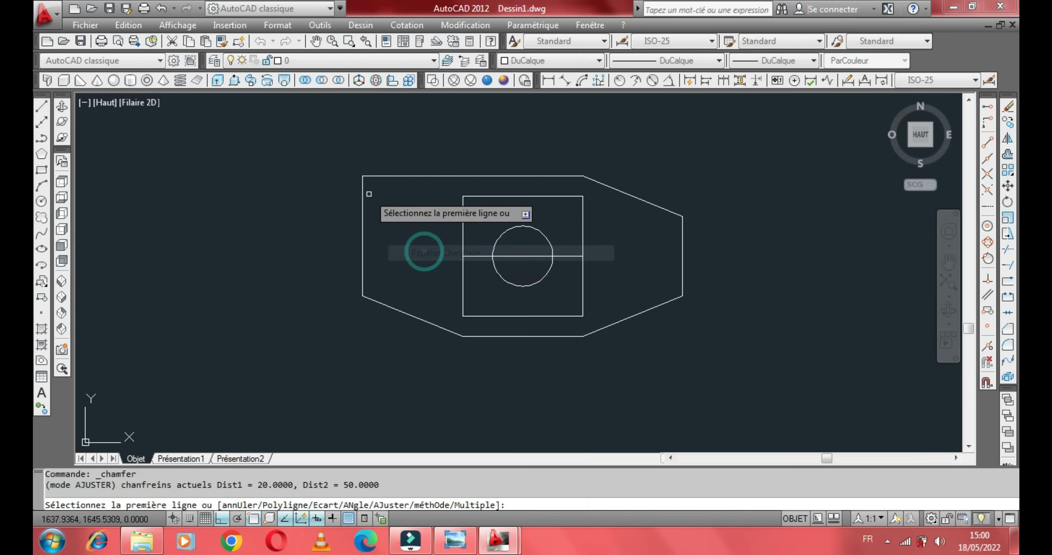
{"action": "left_click", "coordinate": [361, 207]}
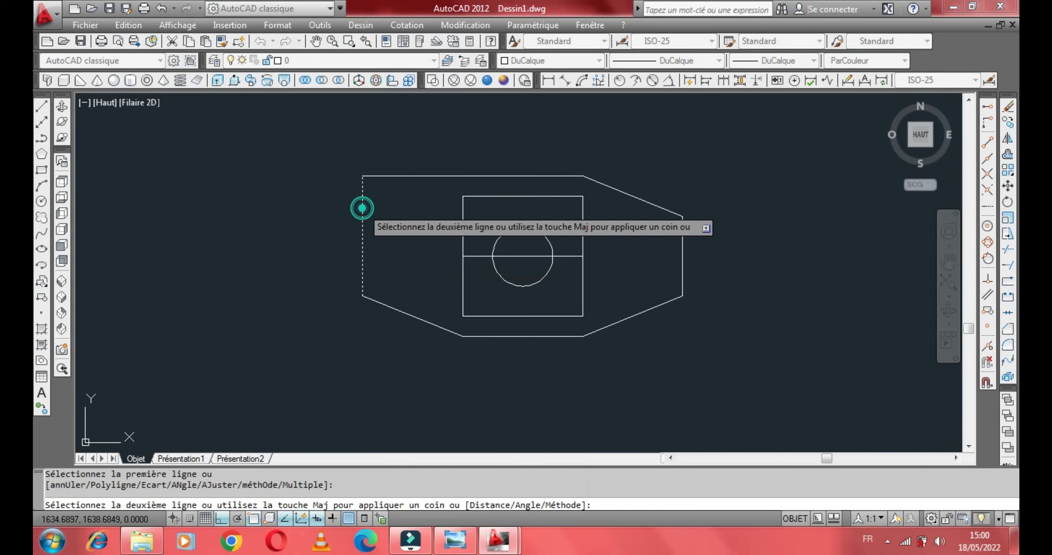
{"action": "left_click", "coordinate": [387, 174]}
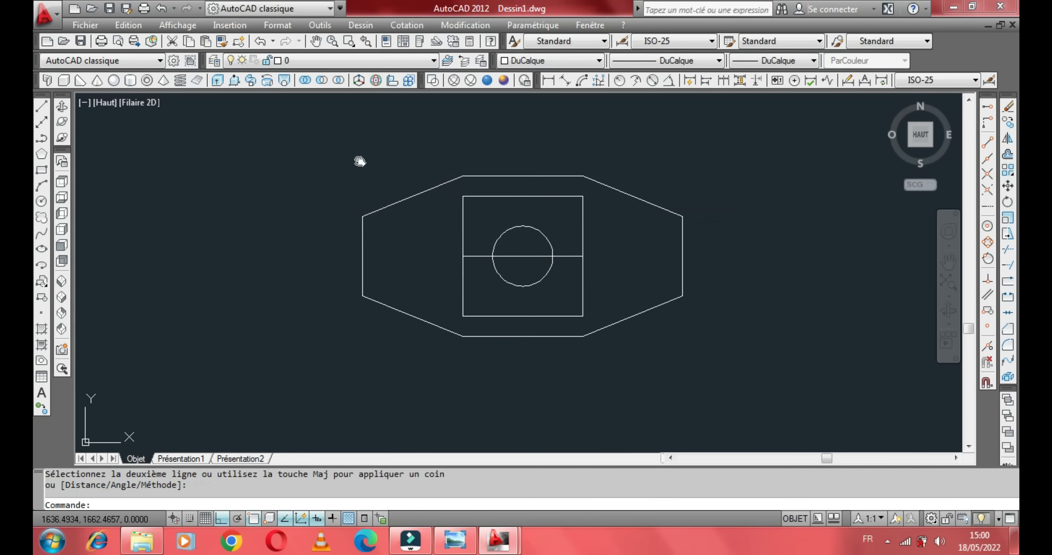
{"action": "middle_click_drag", "start_coordinate": [357, 159], "coordinate": [287, 171]}
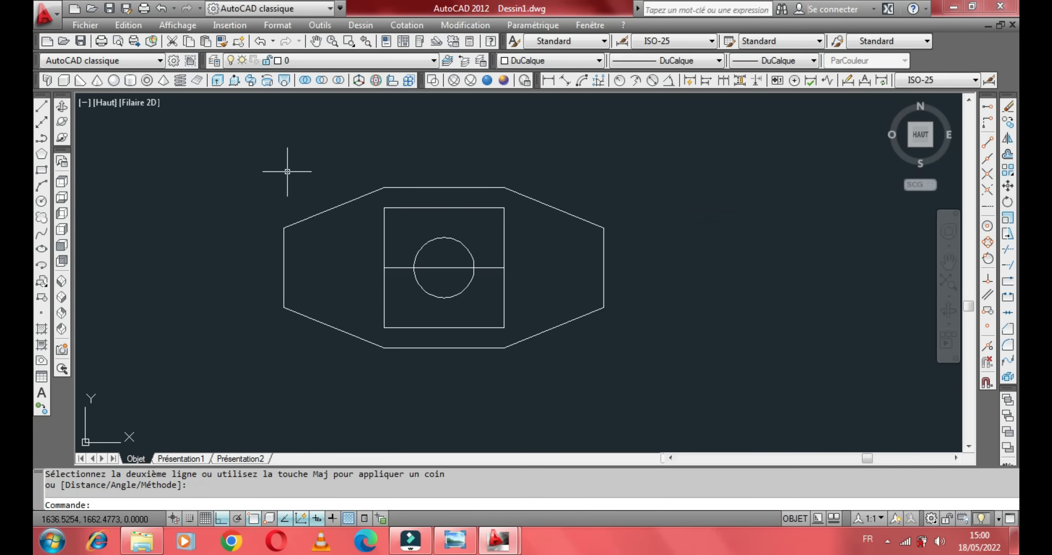
{"action": "right_click", "coordinate": [650, 179]}
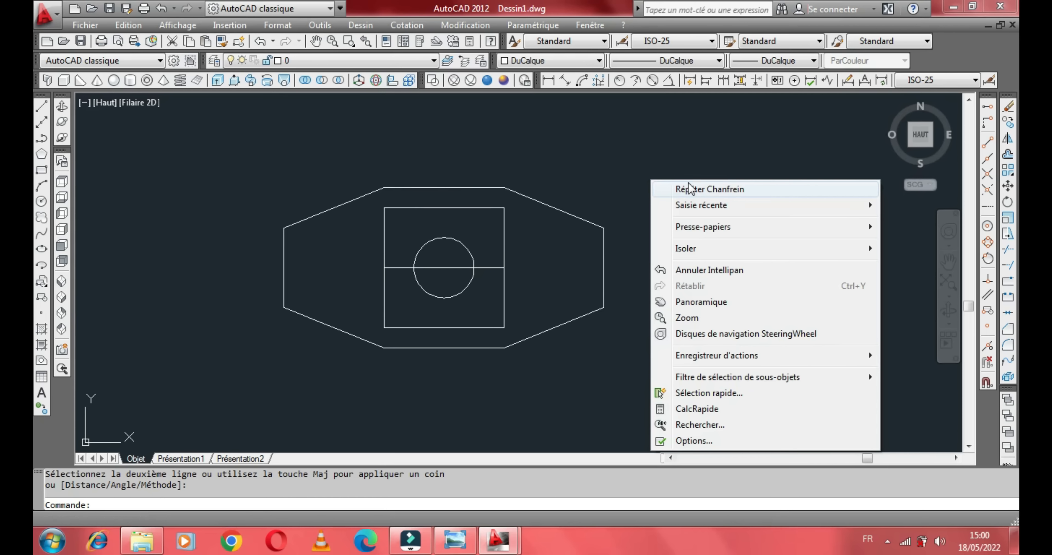
{"action": "left_click", "coordinate": [728, 189]}
{"action": "left_click_drag", "start_coordinate": [651, 178], "coordinate": [674, 213]}
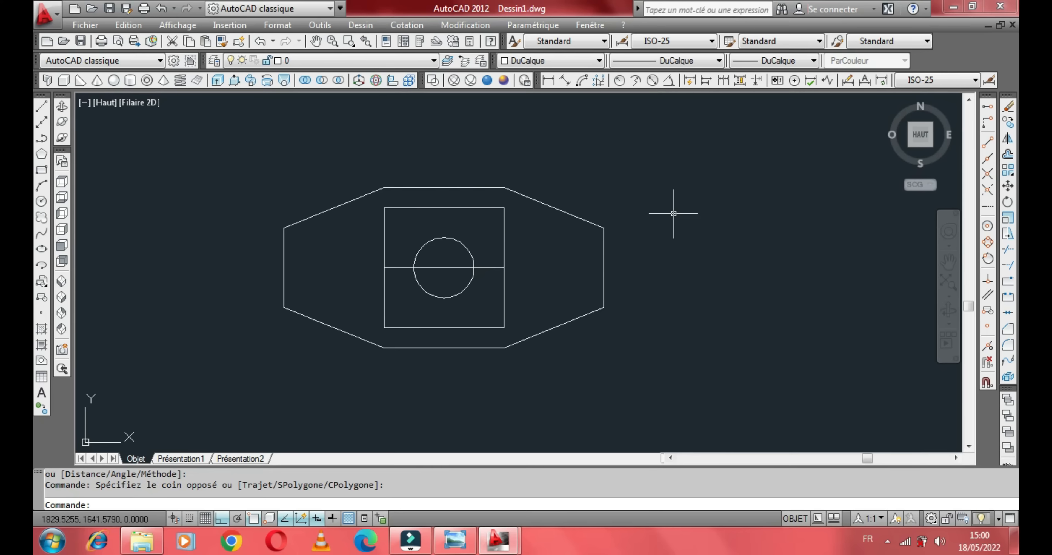
{"action": "middle_click_drag", "start_coordinate": [673, 211], "coordinate": [662, 198]}
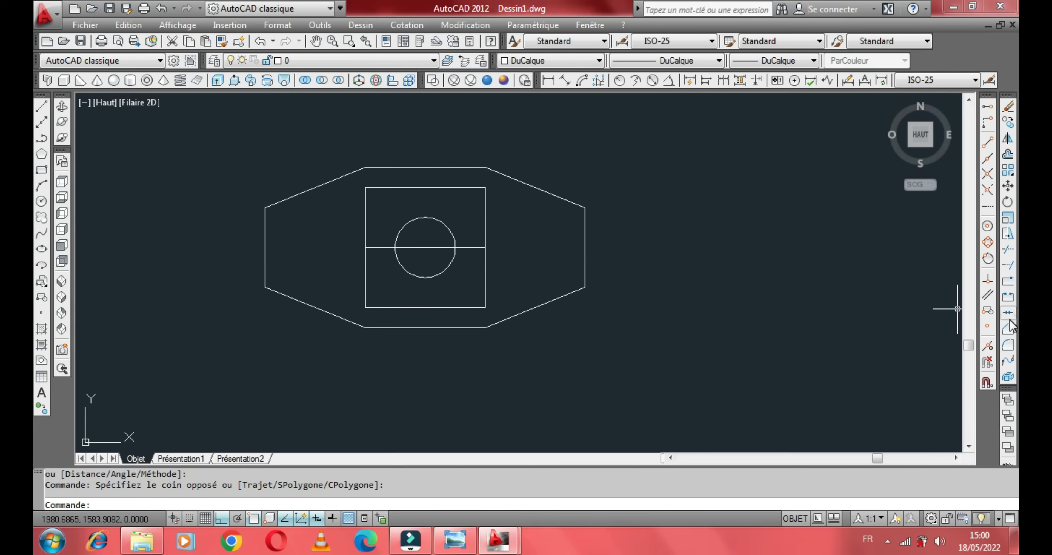
- Chamfer the inner square's upper right corner with both distances set to 15
{"action": "left_click", "coordinate": [1007, 328]}
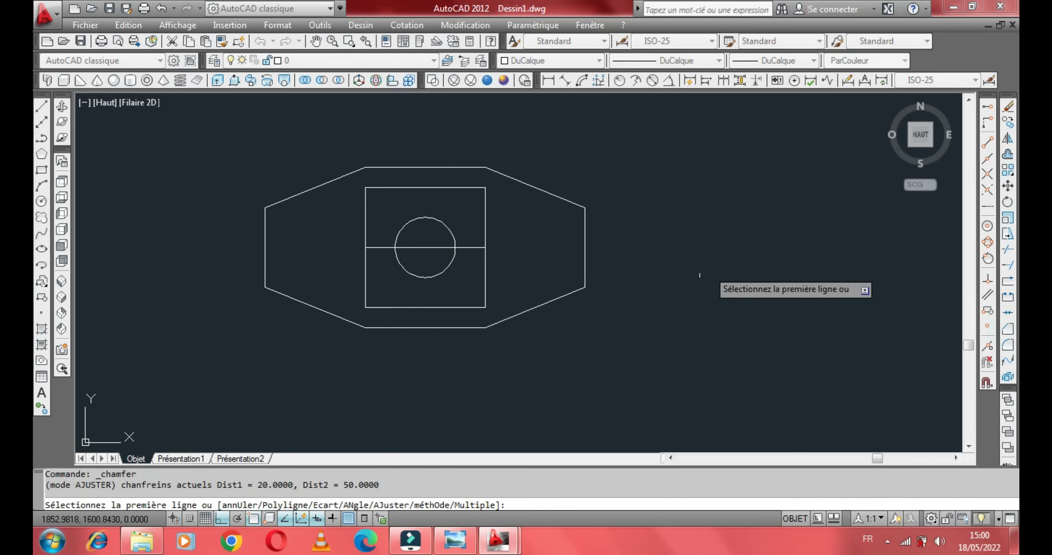
{"action": "right_click", "coordinate": [686, 285]}
{"action": "left_click", "coordinate": [725, 138]}
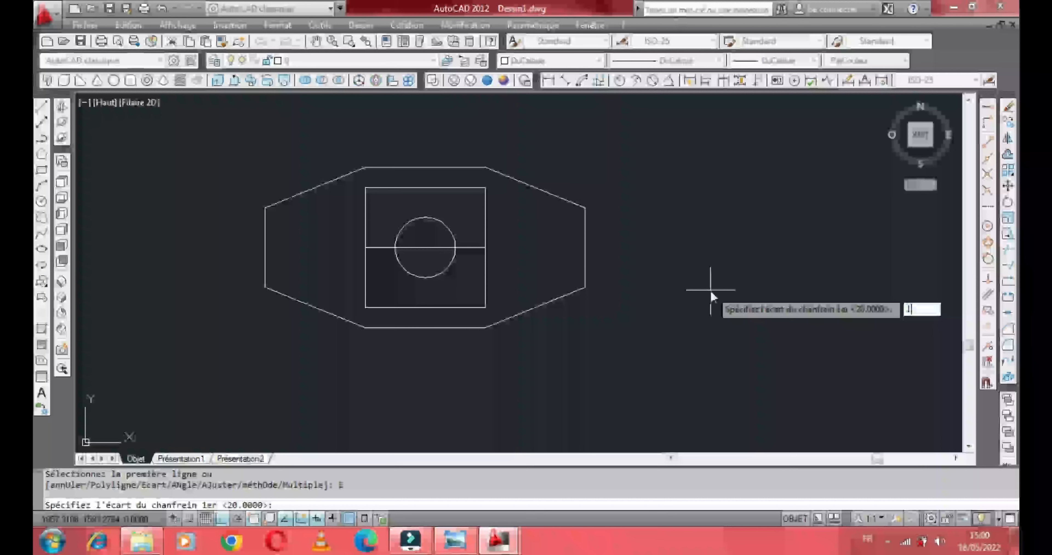
{"action": "key", "text": "Return"}
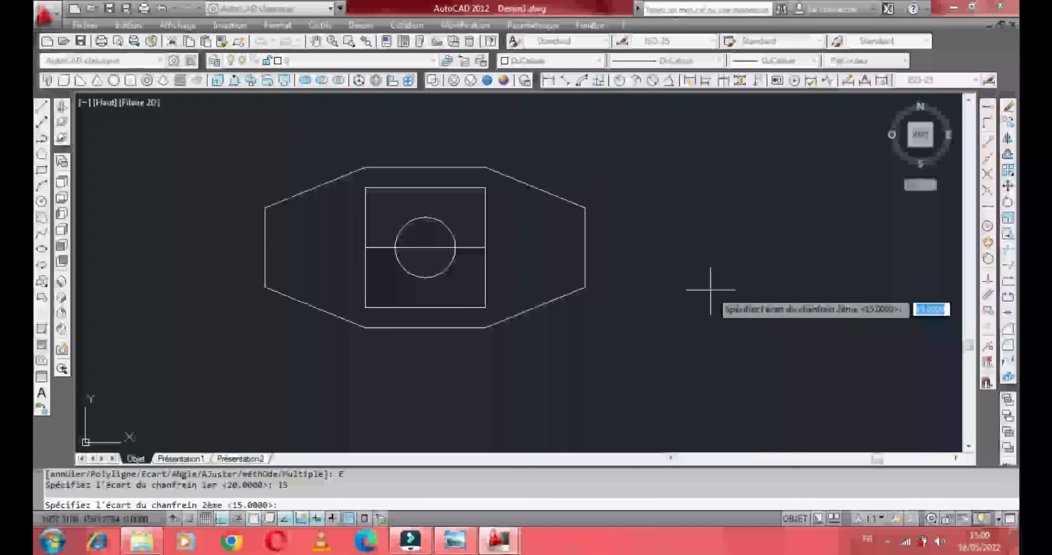
{"action": "type", "text": "15"}
{"action": "key", "text": "Return"}
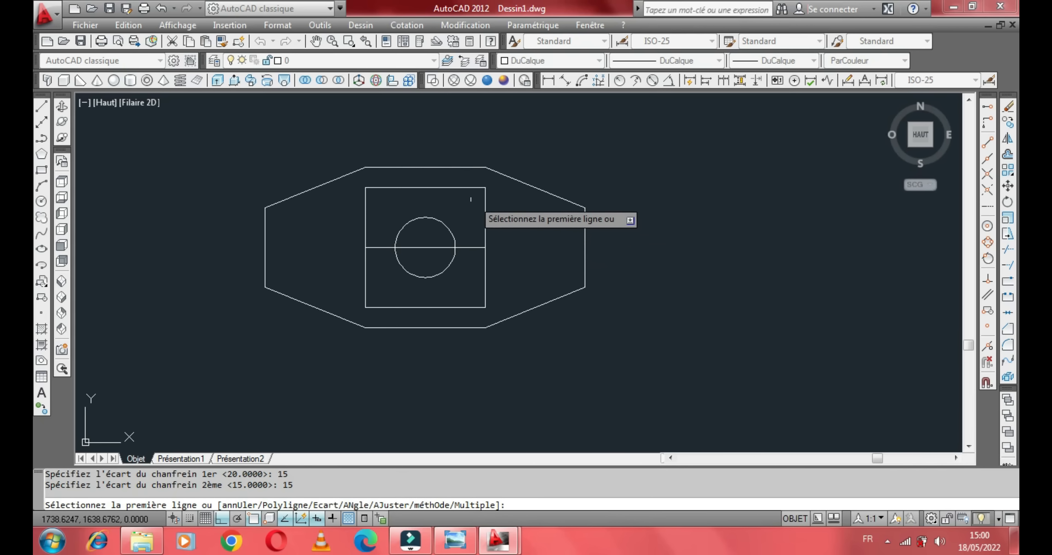
{"action": "left_click", "coordinate": [470, 188]}
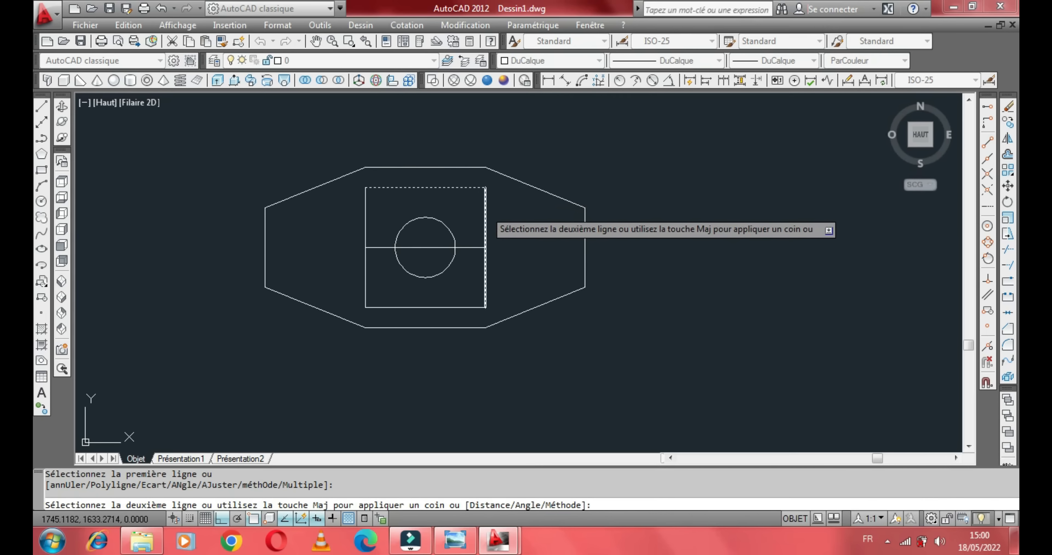
{"action": "left_click", "coordinate": [486, 213]}
- Chamfer the inner square's lower right corner with distances of 15 and 15
{"action": "right_click", "coordinate": [500, 205]}
{"action": "left_click", "coordinate": [544, 216]}
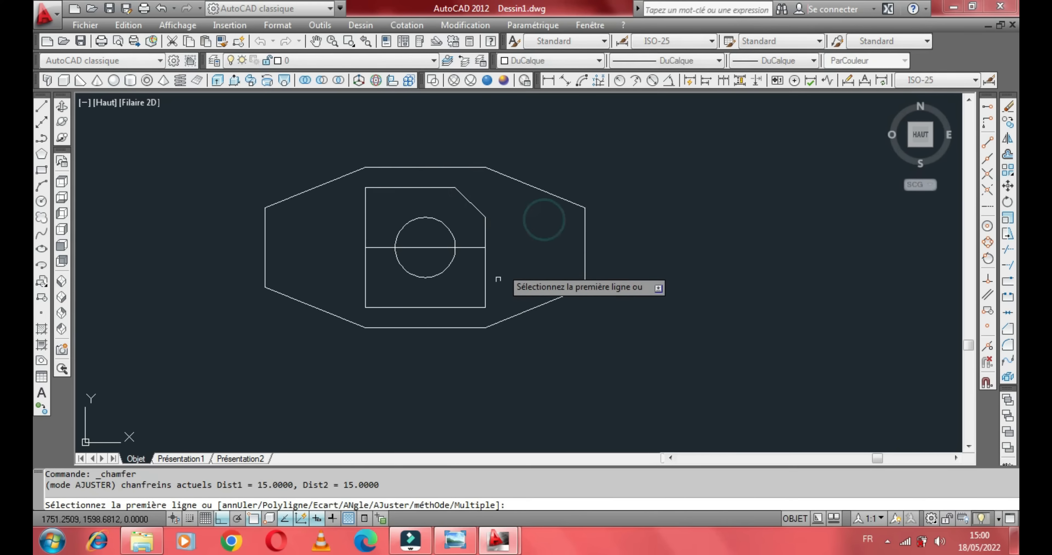
{"action": "left_click", "coordinate": [484, 286]}
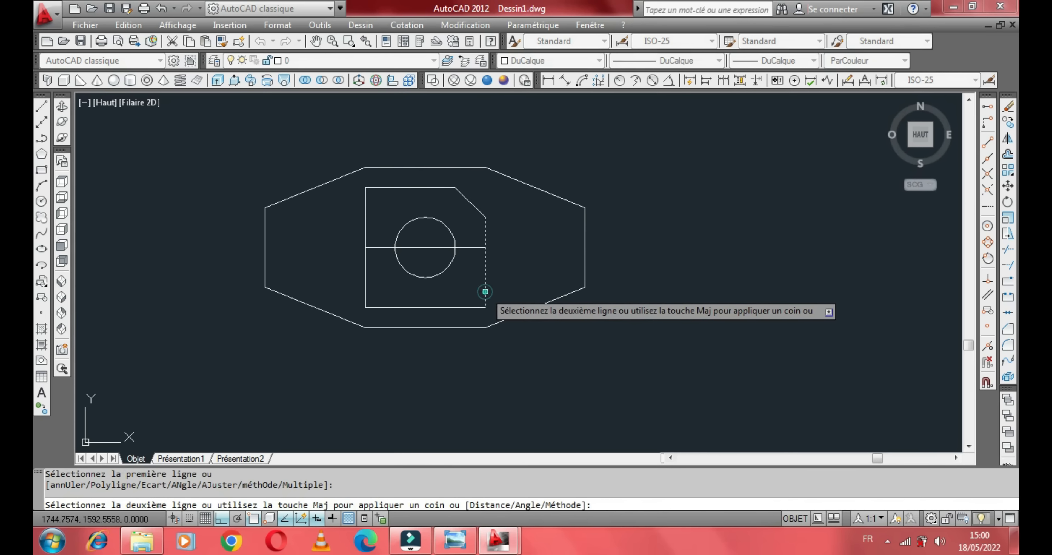
{"action": "left_click", "coordinate": [469, 307]}
- Chamfer the inner square's upper left corner with distances of 15 and 15
{"action": "right_click", "coordinate": [504, 241]}
{"action": "left_click", "coordinate": [551, 249]}
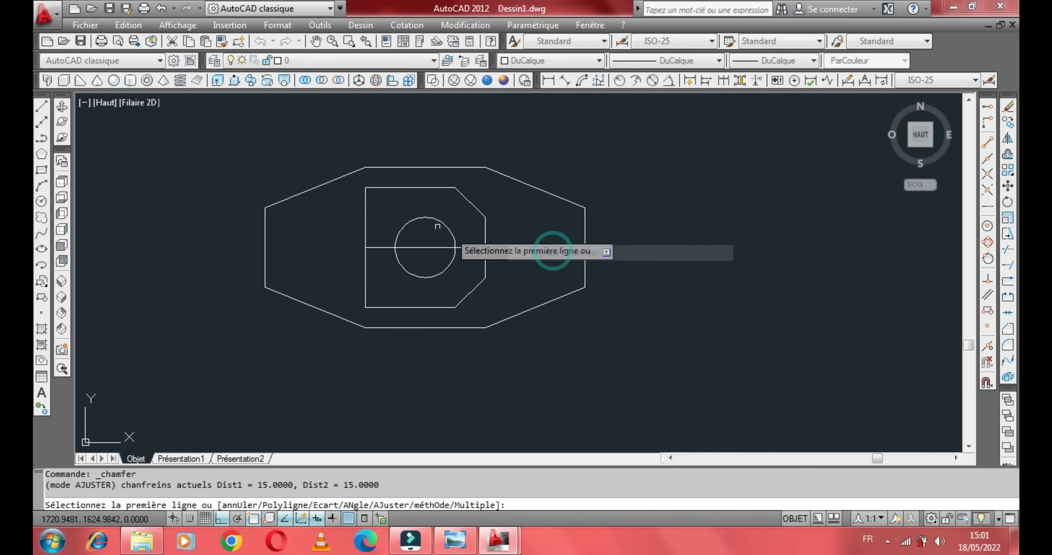
{"action": "left_click", "coordinate": [368, 192]}
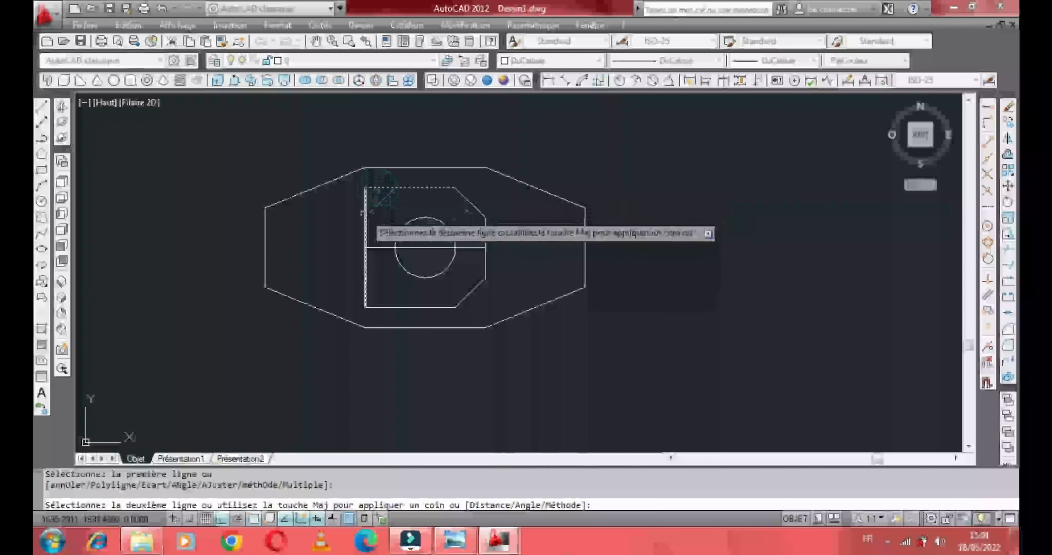
{"action": "left_click", "coordinate": [378, 188]}
- Chamfer the inner square's lower left corner with distances of 15 and 15 to complete the octagon
{"action": "right_click", "coordinate": [339, 212]}
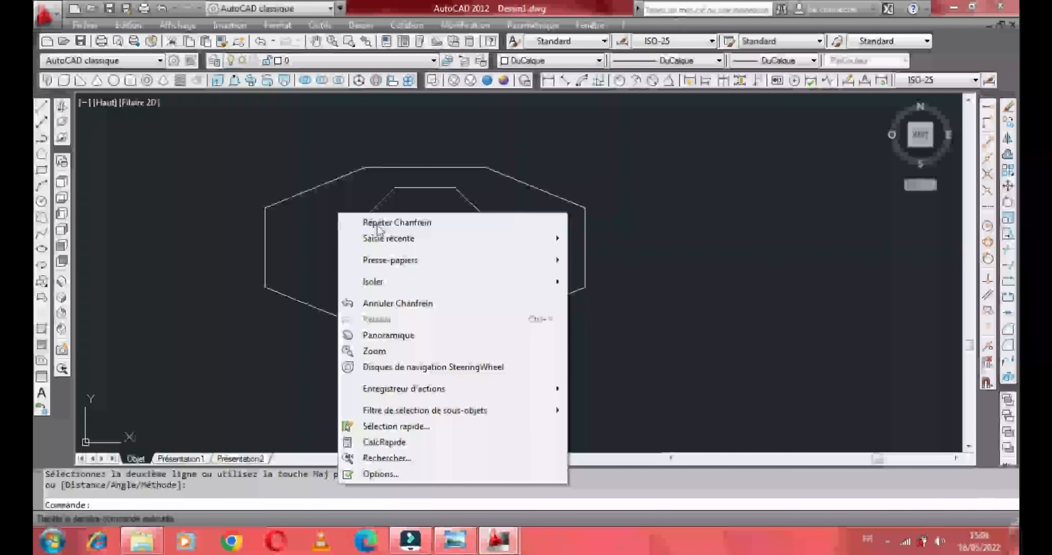
{"action": "left_click", "coordinate": [379, 222]}
{"action": "left_click", "coordinate": [365, 291]}
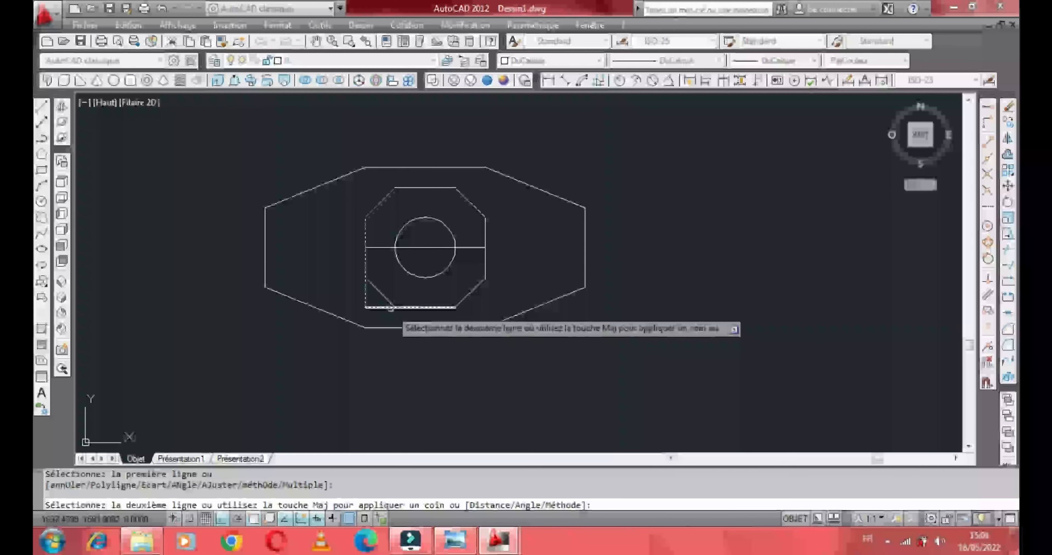
{"action": "left_click", "coordinate": [391, 308]}
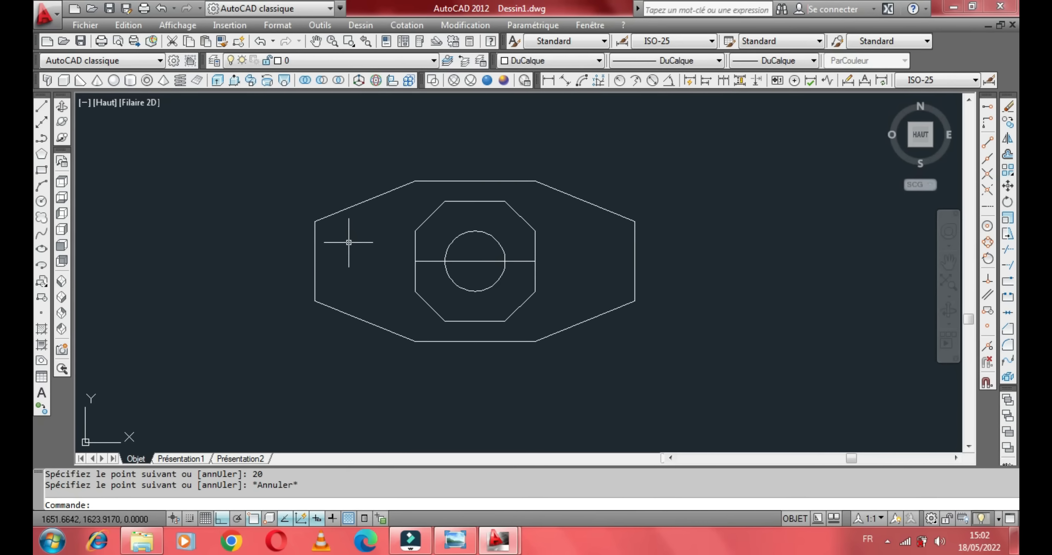
- Erase the horizontal construction line running through the octagon and the bore
{"action": "middle_click_drag", "start_coordinate": [349, 242], "coordinate": [368, 253]}
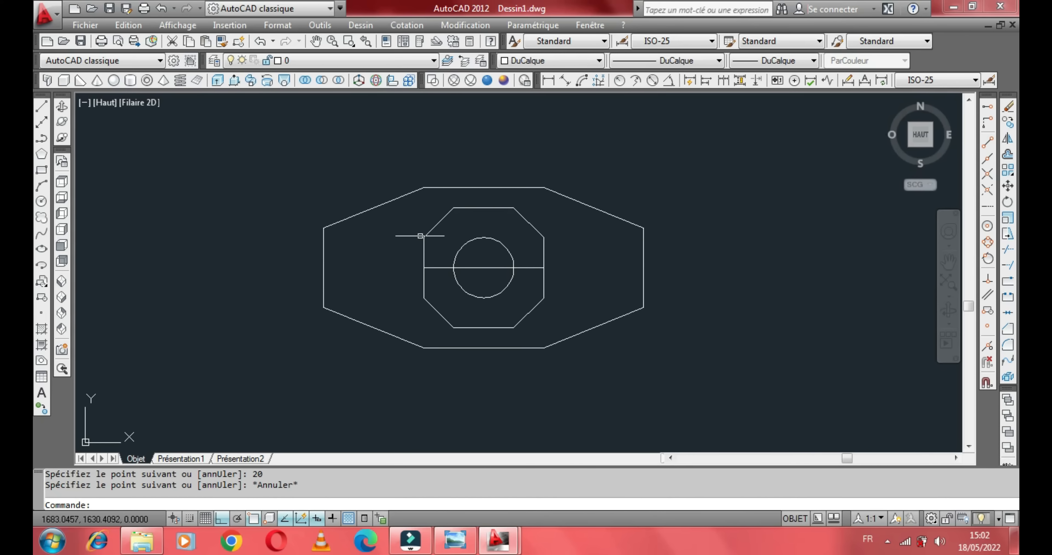
{"action": "left_click", "coordinate": [446, 267]}
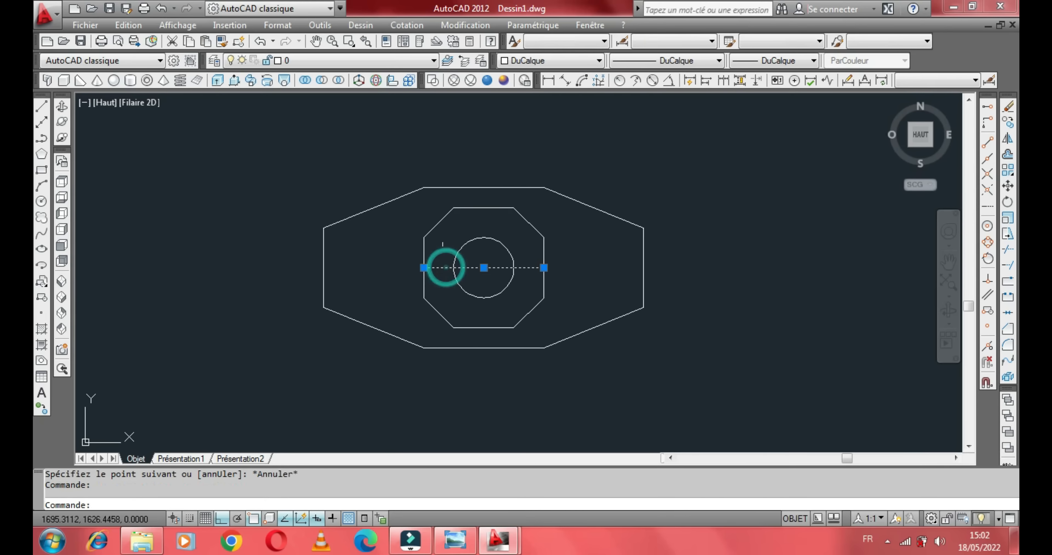
{"action": "right_click", "coordinate": [448, 235]}
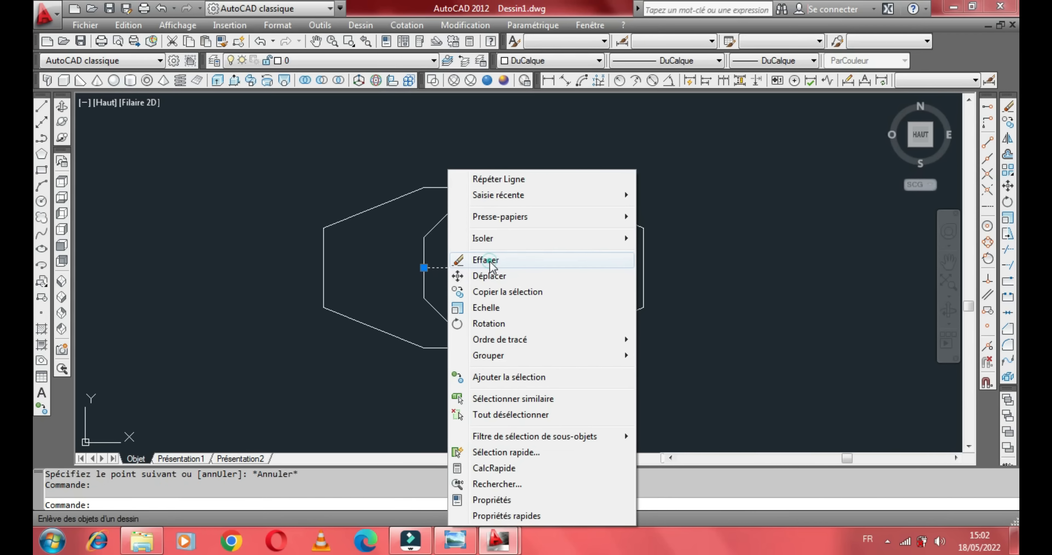
{"action": "left_click", "coordinate": [489, 260]}
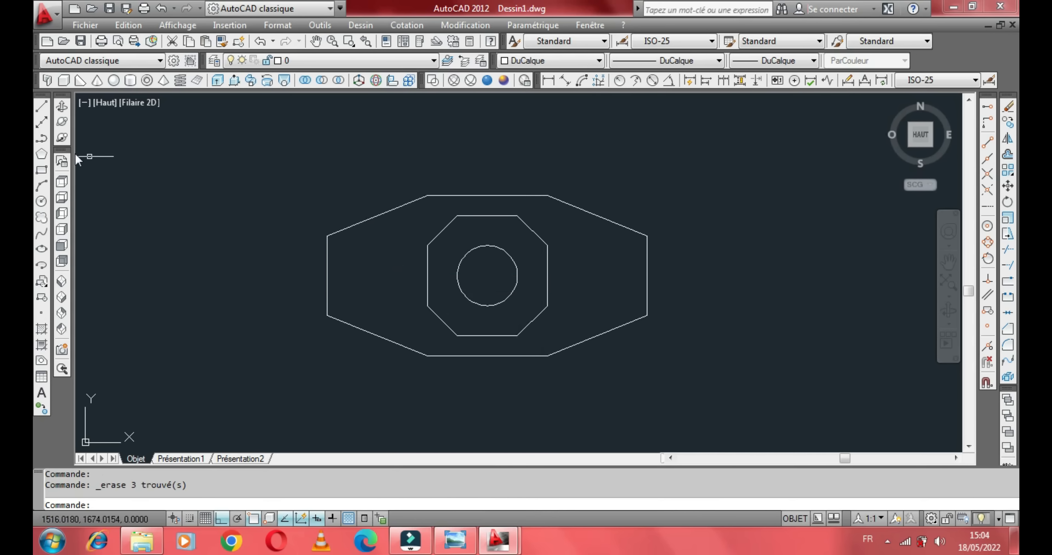
- Draw a horizontal line 20 long inward from the midpoint of the outer outline's left edge
{"action": "left_click", "coordinate": [41, 107]}
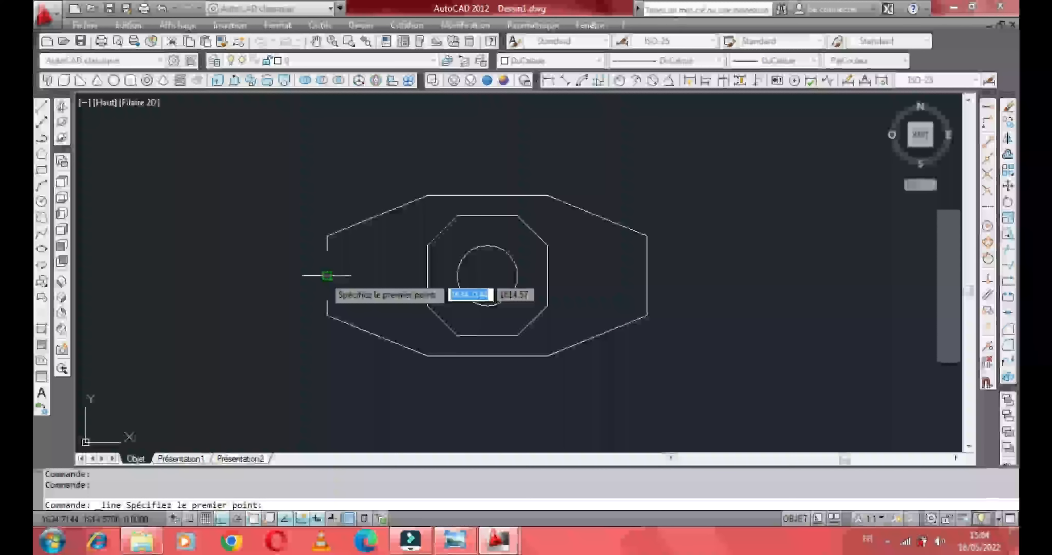
{"action": "left_click", "coordinate": [327, 275]}
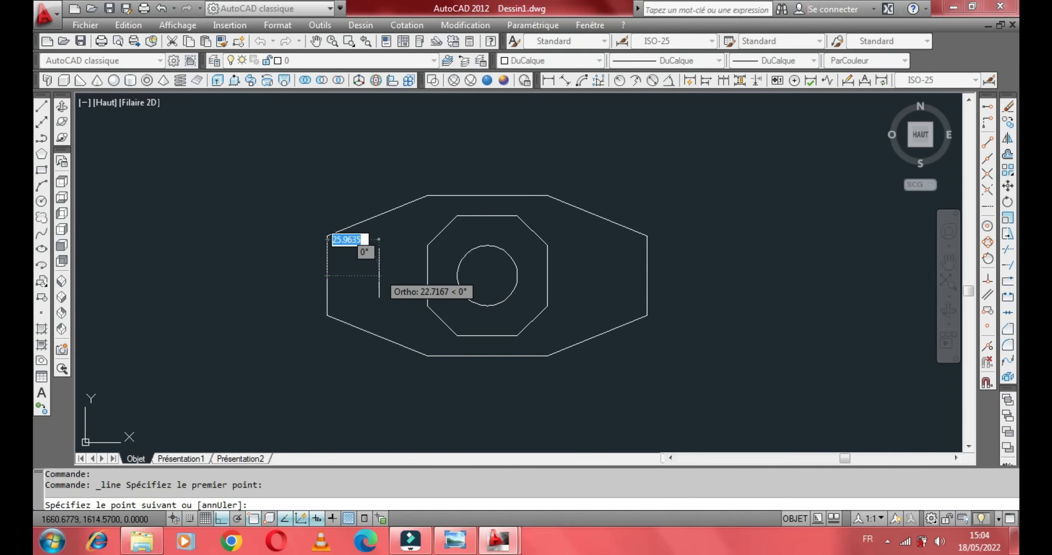
{"action": "type", "text": "20"}
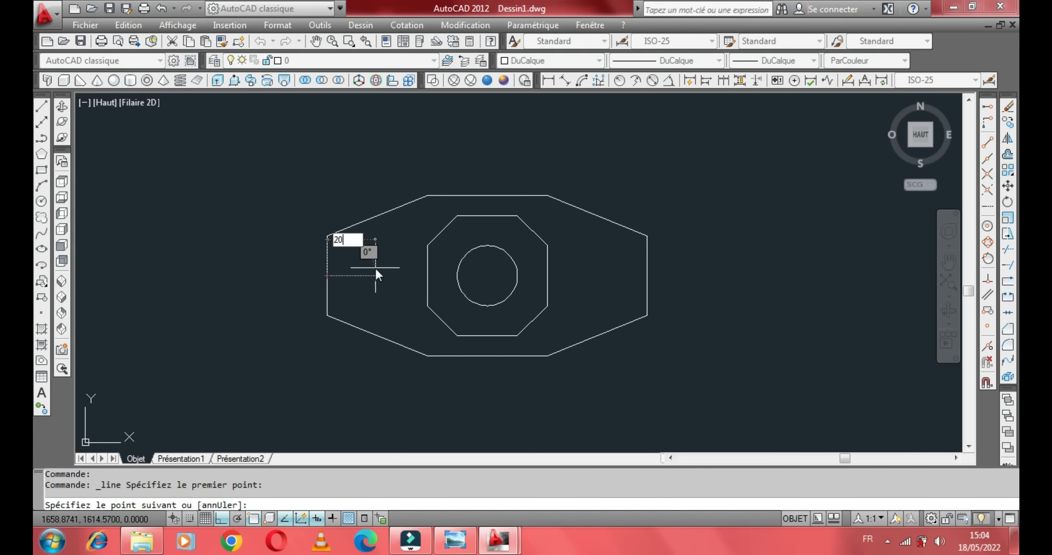
{"action": "key", "text": "Return"}
{"action": "right_click", "coordinate": [376, 269]}
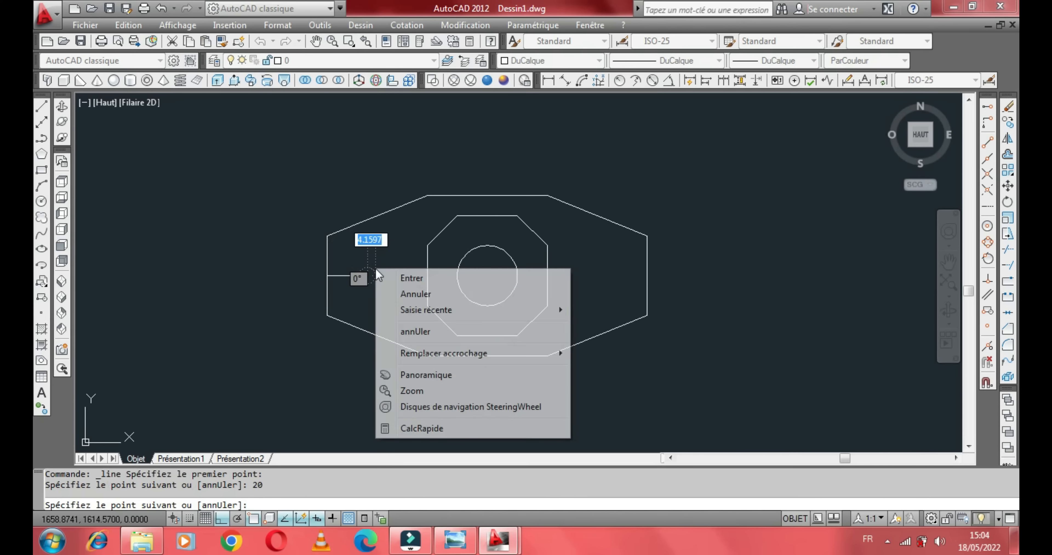
{"action": "left_click", "coordinate": [405, 281]}
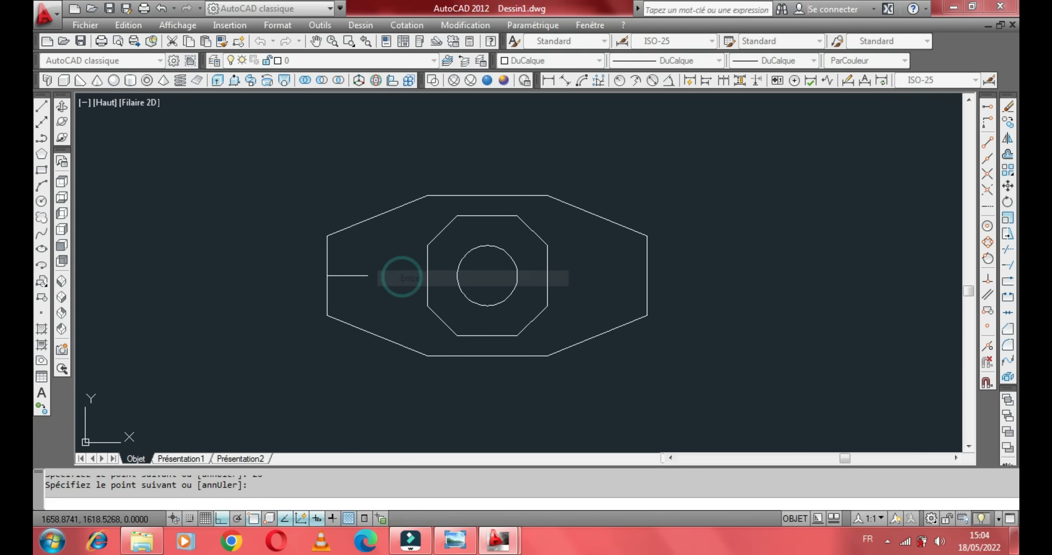
- Copy the short horizontal line at the left edge 8 upward as the slot's upper side
{"action": "left_click", "coordinate": [346, 275]}
{"action": "right_click", "coordinate": [348, 250]}
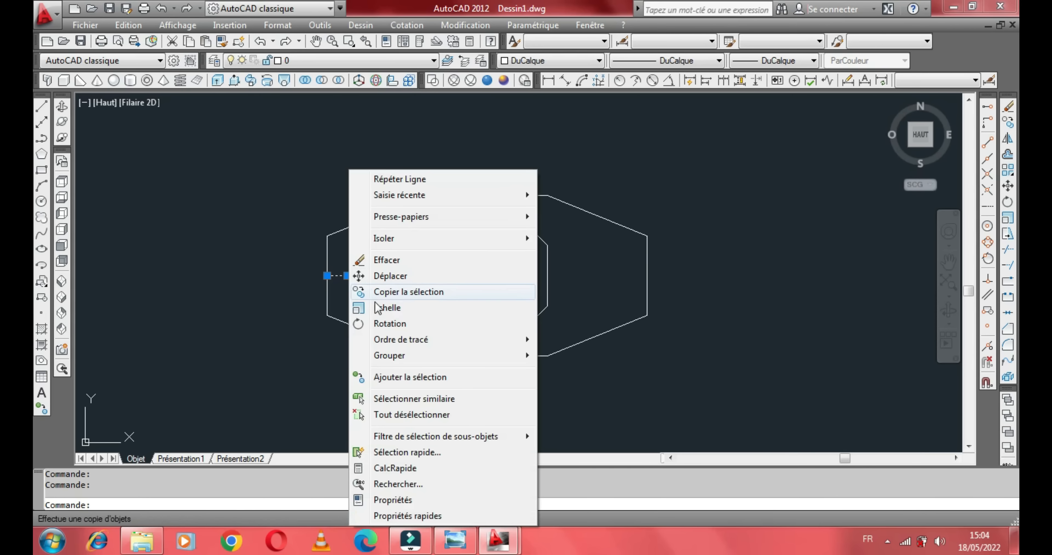
{"action": "left_click", "coordinate": [386, 292]}
{"action": "left_click", "coordinate": [351, 285]}
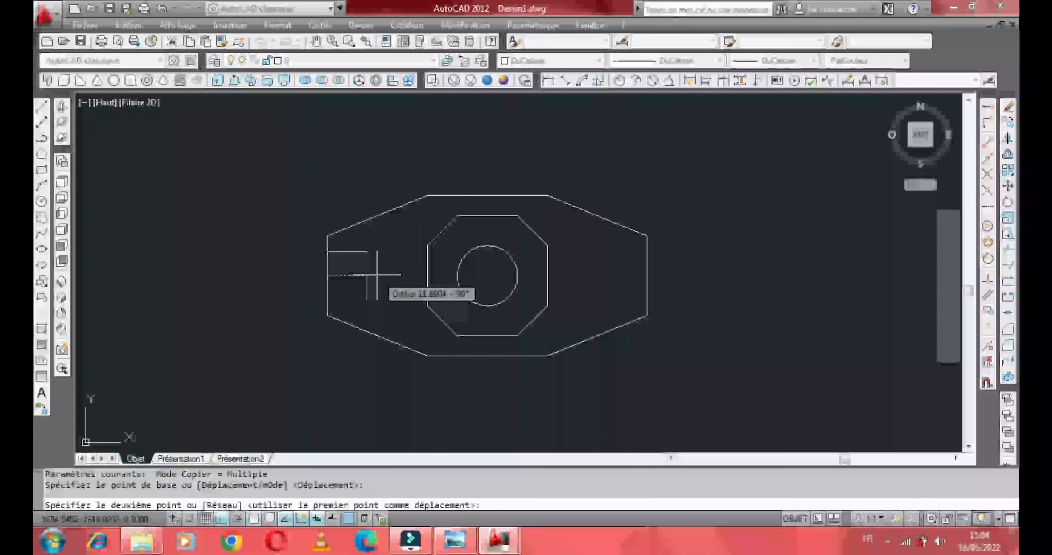
{"action": "type", "text": "8"}
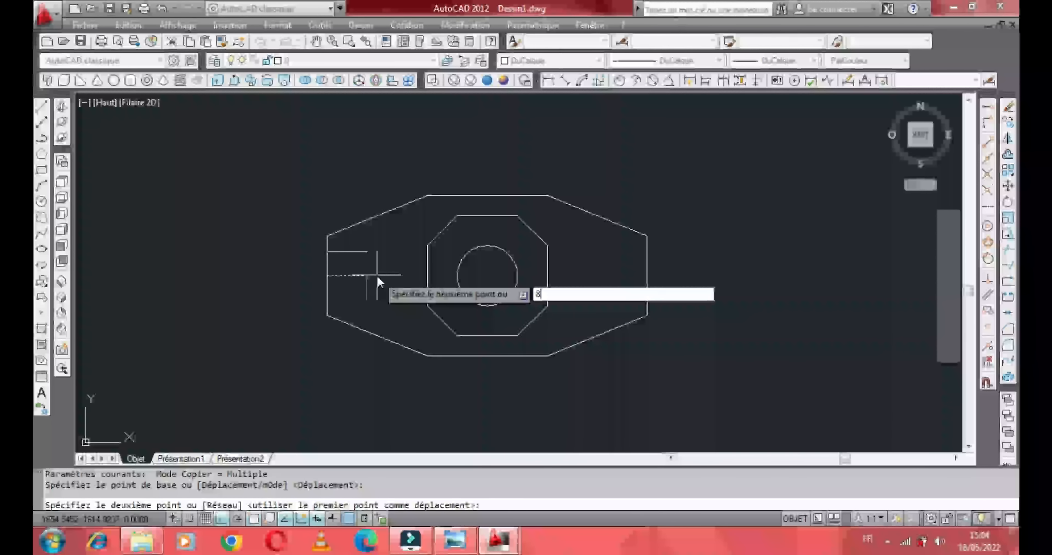
{"action": "key", "text": "Return"}
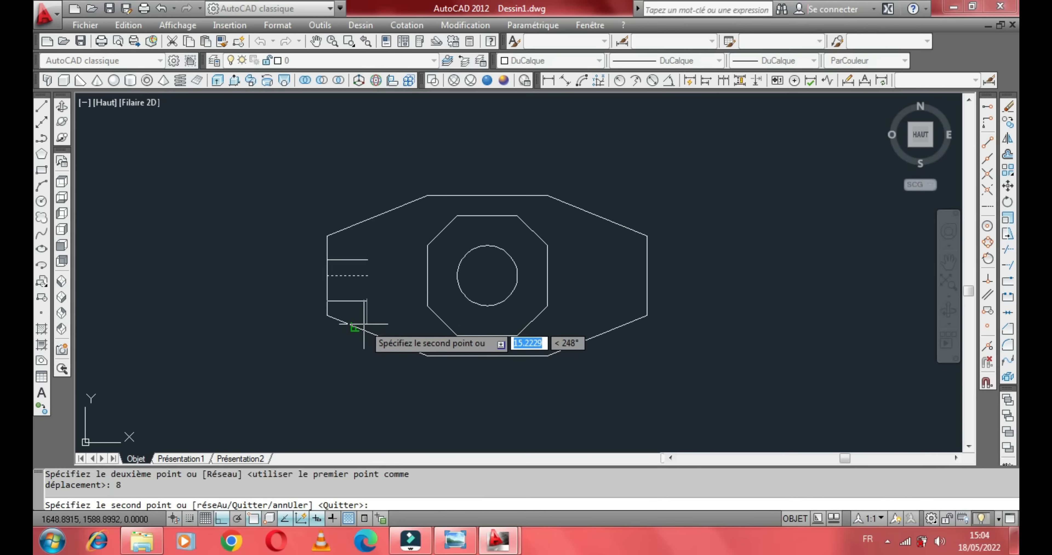
- Copy the slot's centre line 8 downward as the slot's lower side
{"action": "left_click", "coordinate": [383, 290]}
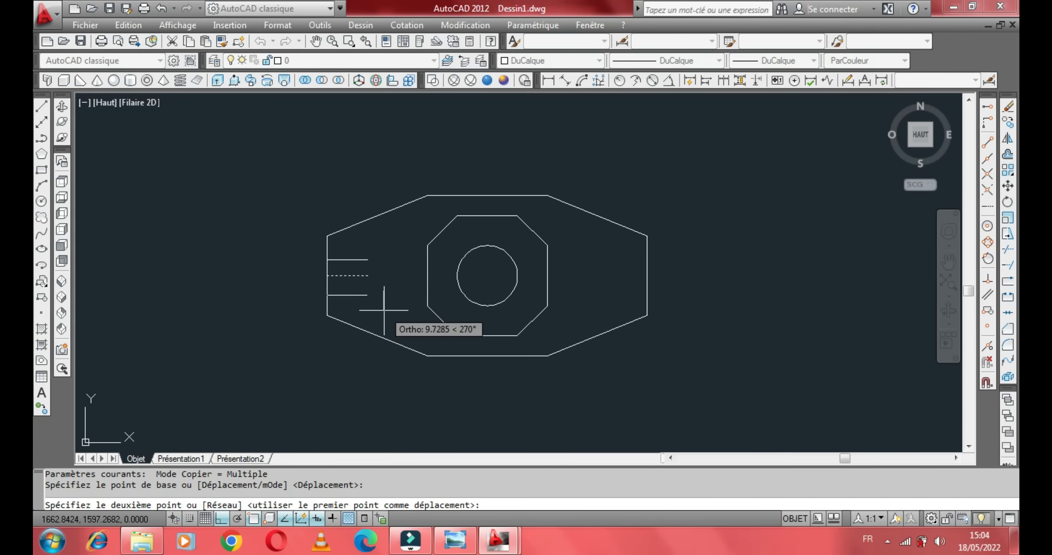
{"action": "type", "text": "8"}
{"action": "key", "text": "Return"}
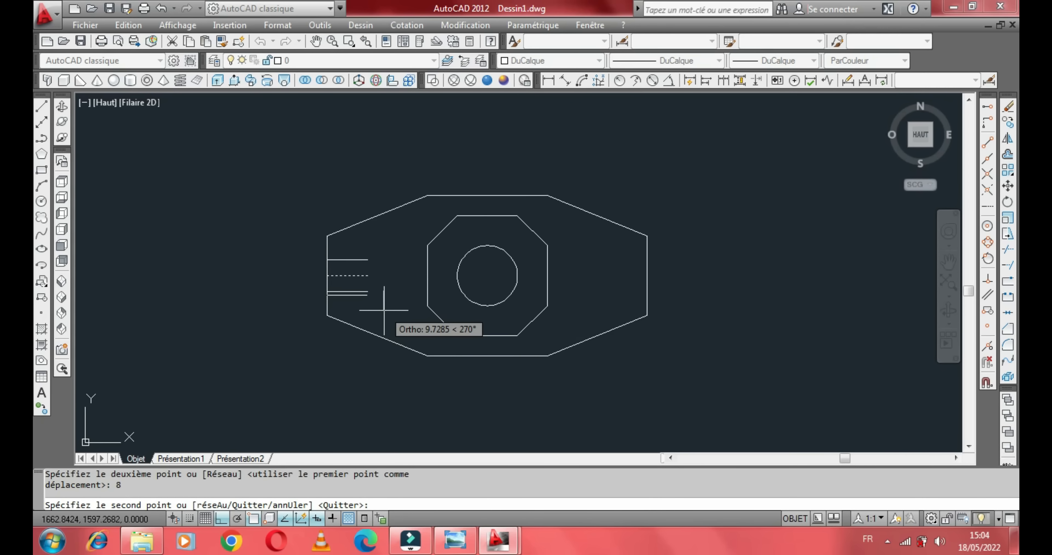
{"action": "right_click", "coordinate": [384, 310]}
{"action": "left_click", "coordinate": [424, 321]}
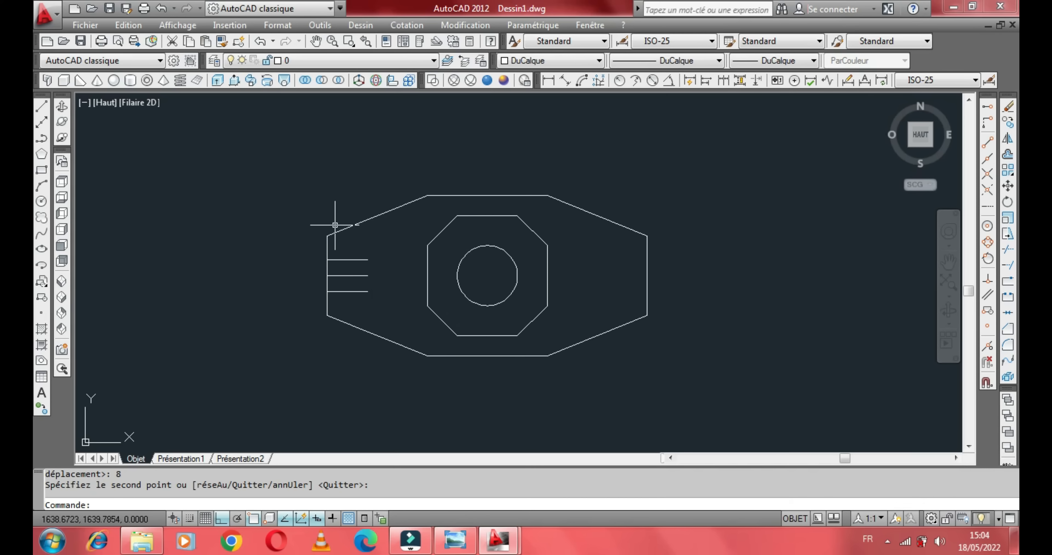
- Draw a circle of radius 8 centred on the inner end of the slot's centre line
{"action": "left_click", "coordinate": [42, 202]}
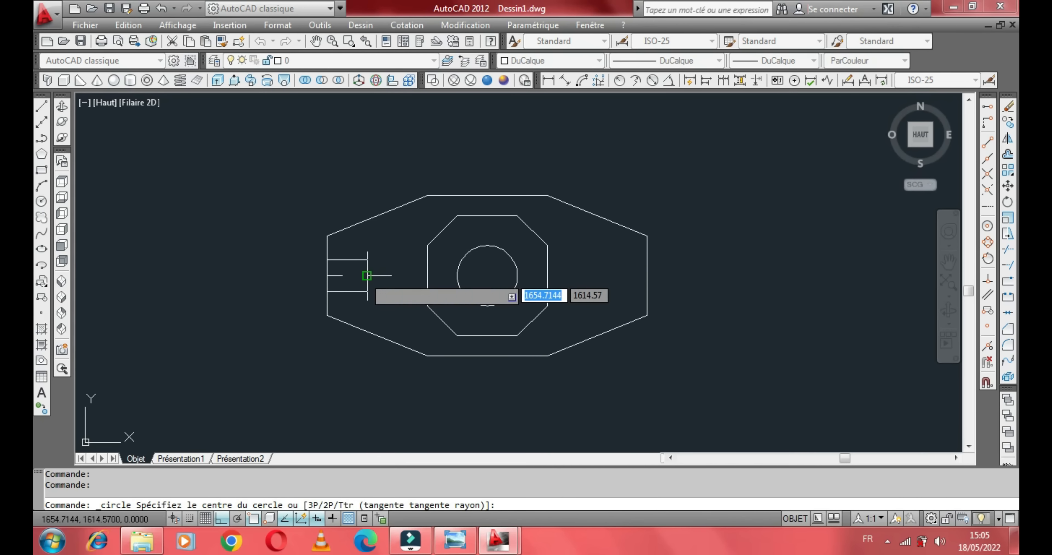
{"action": "left_click", "coordinate": [366, 275]}
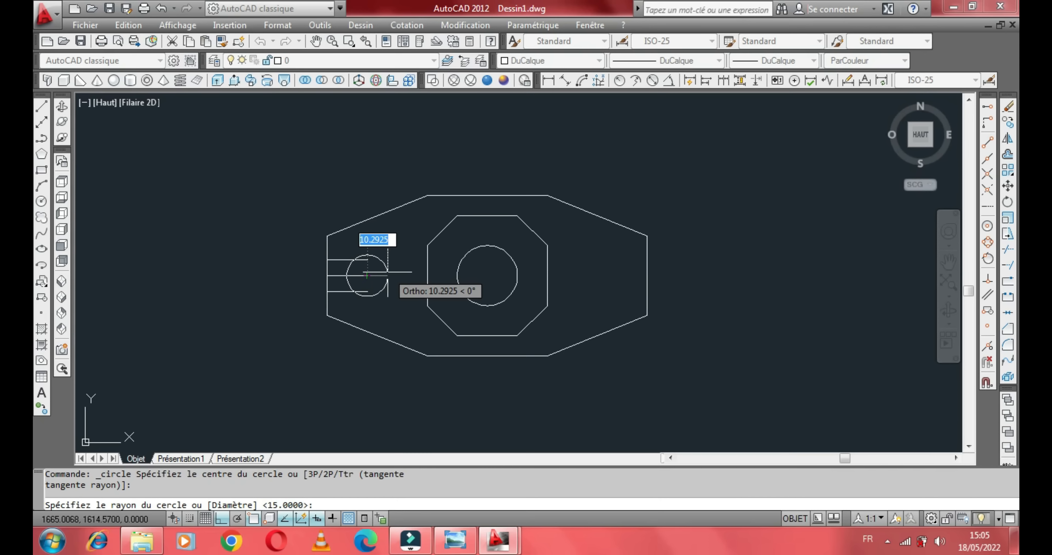
{"action": "type", "text": "8"}
{"action": "key", "text": "Return"}
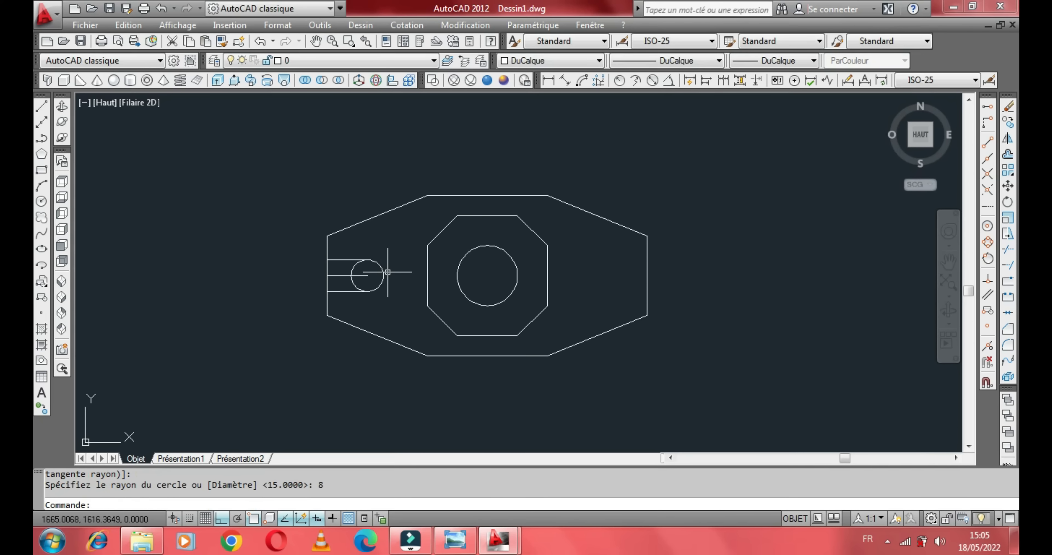
{"action": "right_click", "coordinate": [363, 238]}
{"action": "left_click", "coordinate": [313, 173]}
{"action": "left_click", "coordinate": [283, 190]}
{"action": "left_click", "coordinate": [291, 191]}
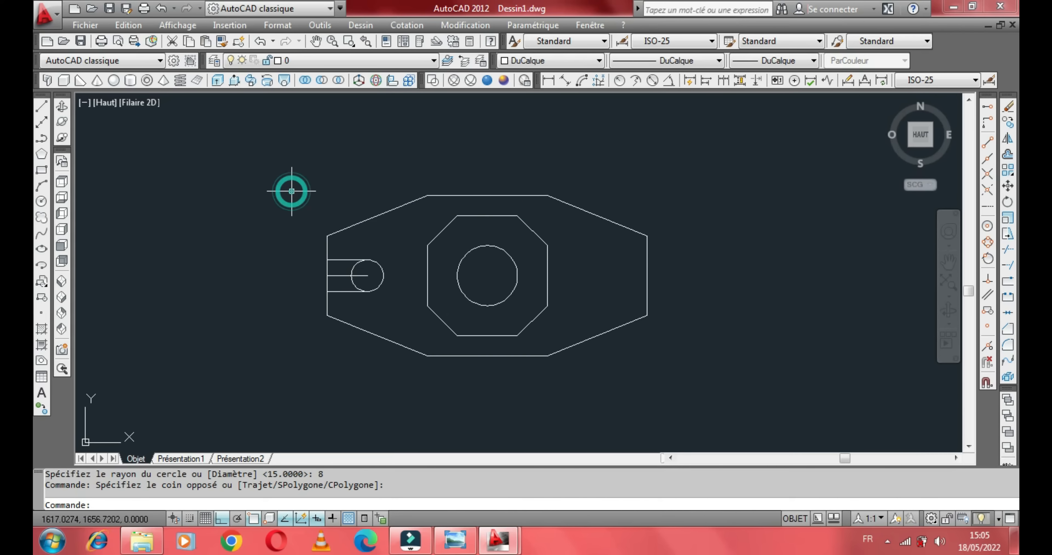
- Trim away the inner half of the radius 8 circle between the left slot's two sides, leaving the rounded end
{"action": "left_click", "coordinate": [1007, 251]}
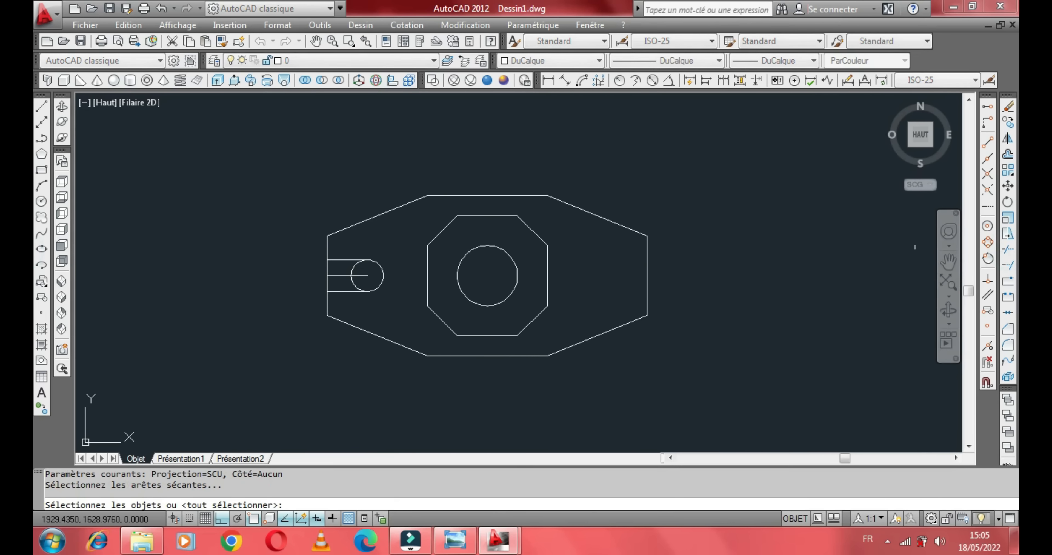
{"action": "key", "text": "Return"}
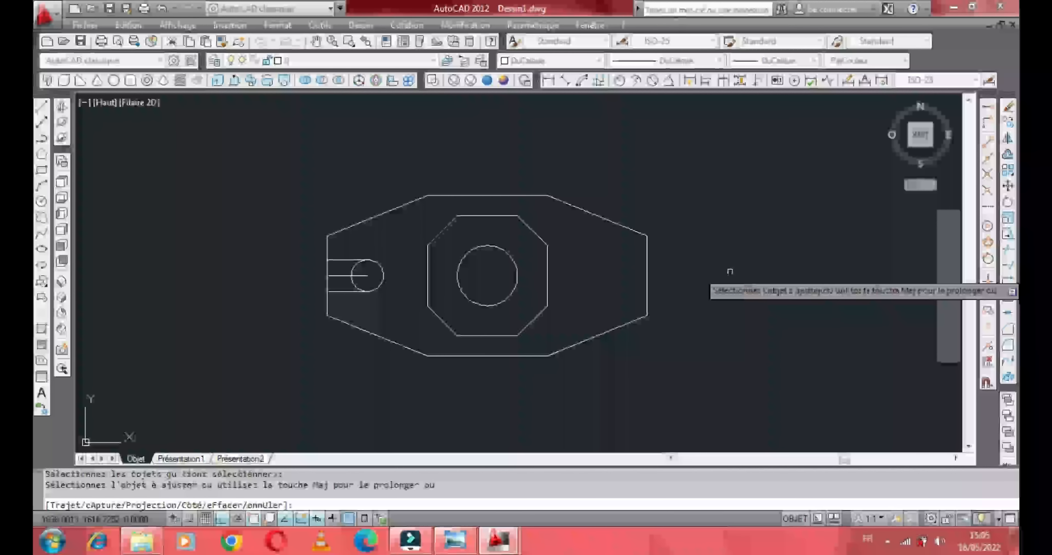
{"action": "scroll", "coordinate": [339, 261], "scroll_direction": "up", "scroll_amount": 5}
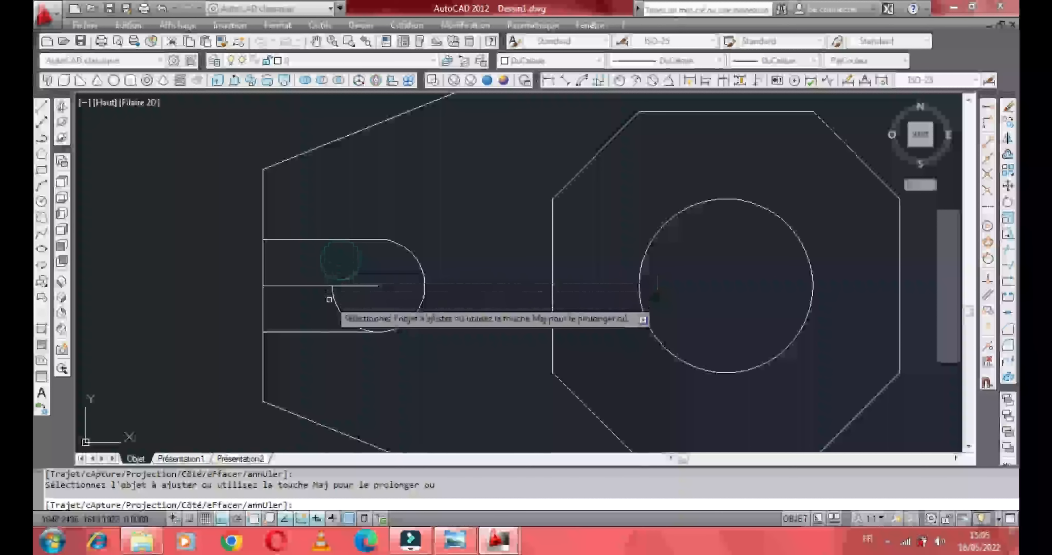
{"action": "left_click", "coordinate": [337, 304]}
{"action": "right_click", "coordinate": [333, 265]}
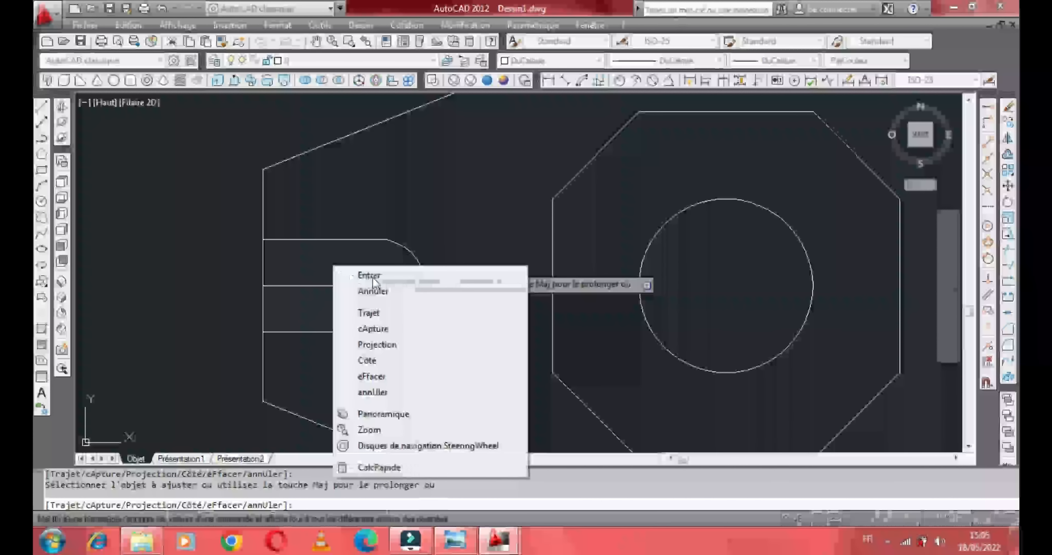
{"action": "left_click", "coordinate": [372, 275]}
- Trim the outline's left edge between the slot's upper and lower sides to open the slot
{"action": "right_click", "coordinate": [308, 190]}
{"action": "left_click", "coordinate": [321, 196]}
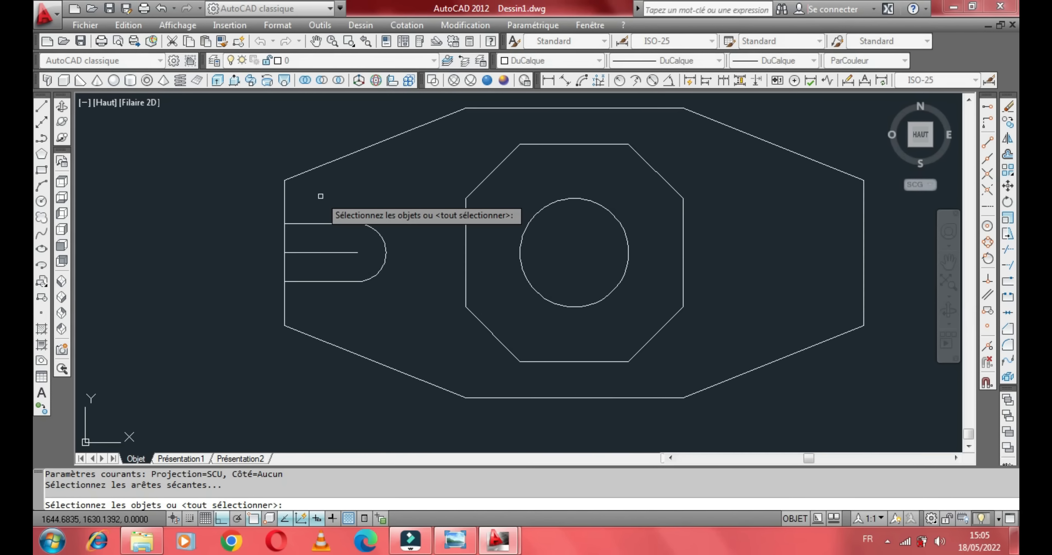
{"action": "scroll", "coordinate": [321, 196], "scroll_direction": "down", "scroll_amount": 2}
{"action": "key", "text": "Return"}
{"action": "left_click", "coordinate": [285, 238]}
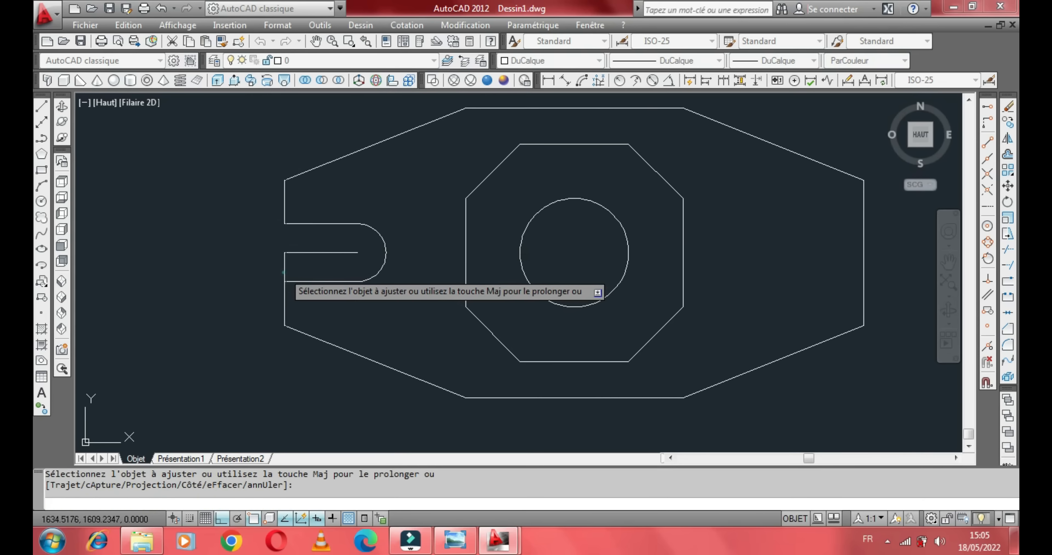
{"action": "left_click", "coordinate": [284, 263]}
{"action": "right_click", "coordinate": [265, 254]}
{"action": "left_click", "coordinate": [288, 261]}
- Erase the horizontal centre line inside the left slot
{"action": "left_click", "coordinate": [370, 245]}
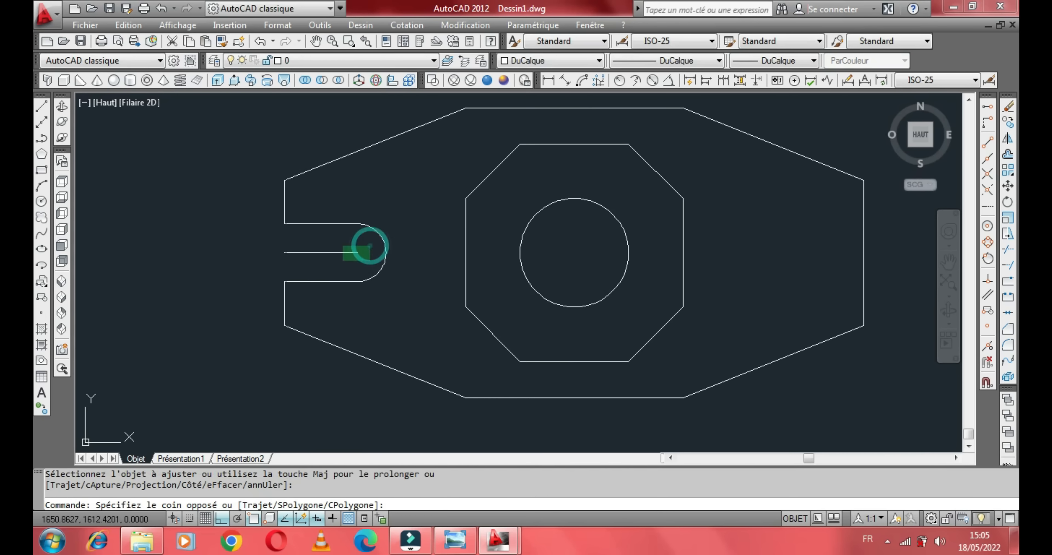
{"action": "left_click", "coordinate": [270, 261]}
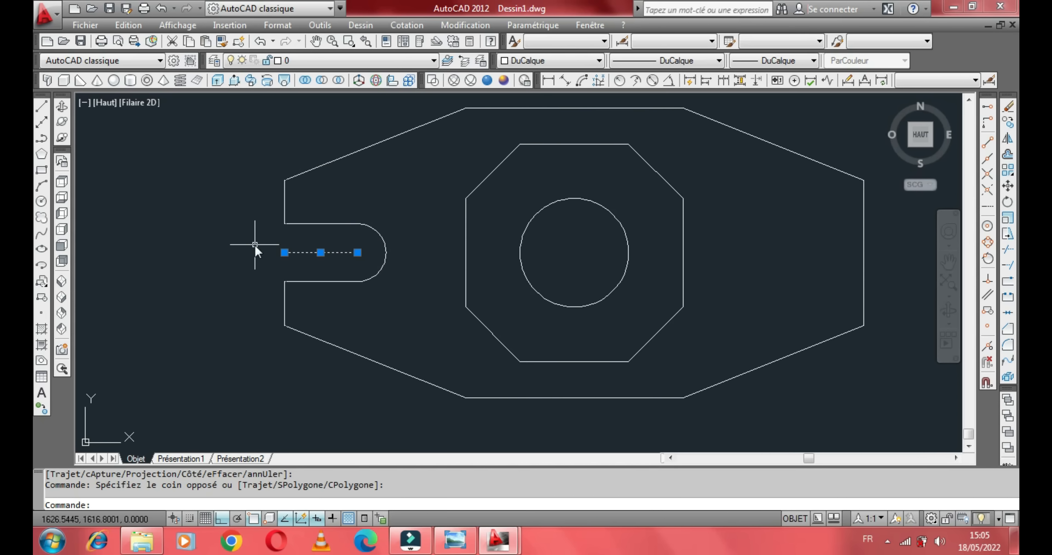
{"action": "right_click", "coordinate": [254, 244]}
{"action": "left_click", "coordinate": [292, 258]}
{"action": "scroll", "coordinate": [291, 255], "scroll_direction": "down", "scroll_amount": 2}
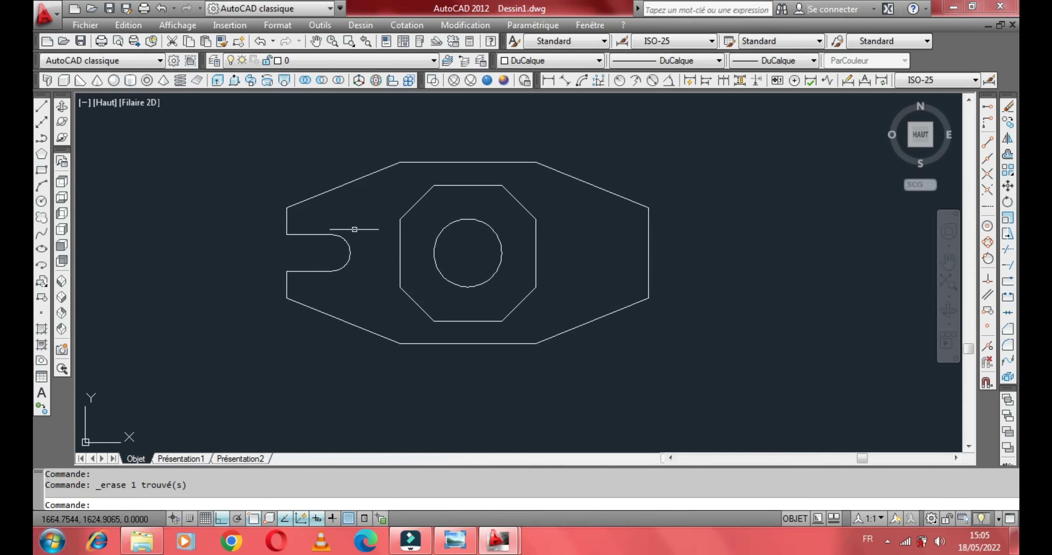
- Mirror the left slot's two sides and arc about the vertical line through the top edge's midpoint, keeping the originals
{"action": "left_click", "coordinate": [365, 218]}
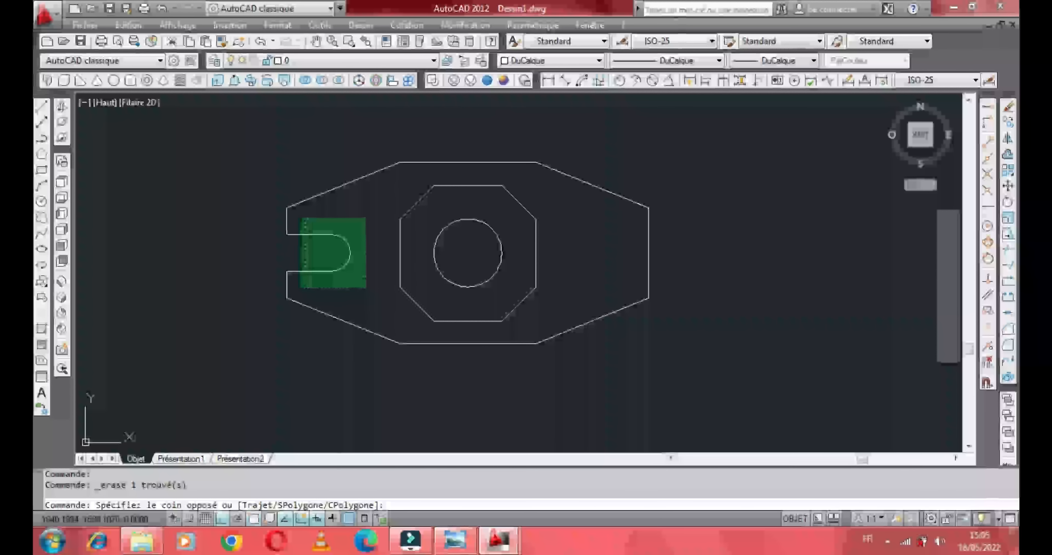
{"action": "left_click", "coordinate": [295, 288]}
{"action": "middle_click_drag", "start_coordinate": [350, 222], "coordinate": [291, 223]}
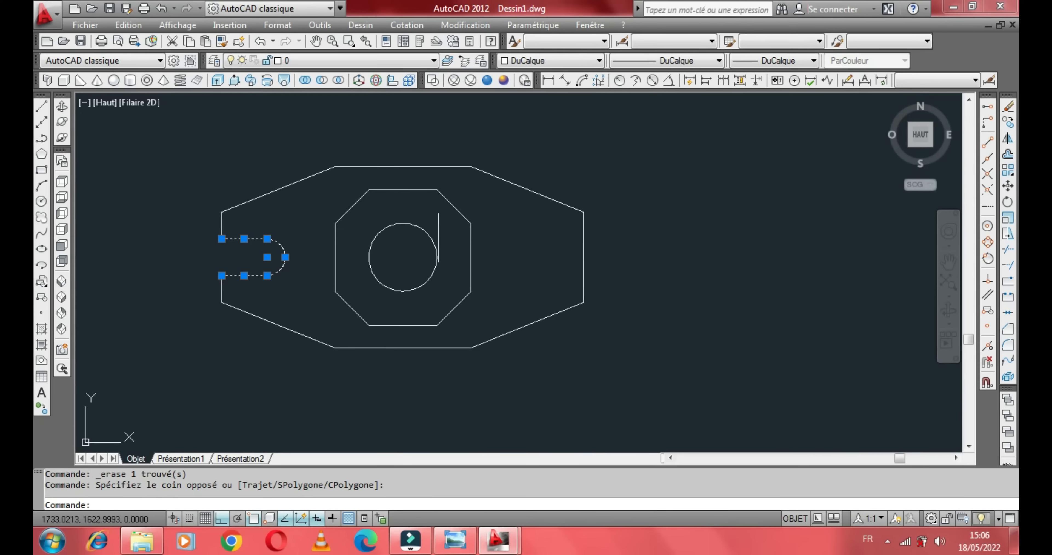
{"action": "mouse_move", "coordinate": [514, 216]}
{"action": "middle_mouse_down"}
{"action": "mouse_move", "coordinate": [486, 211]}
{"action": "mouse_move", "coordinate": [501, 240]}
{"action": "middle_mouse_up"}
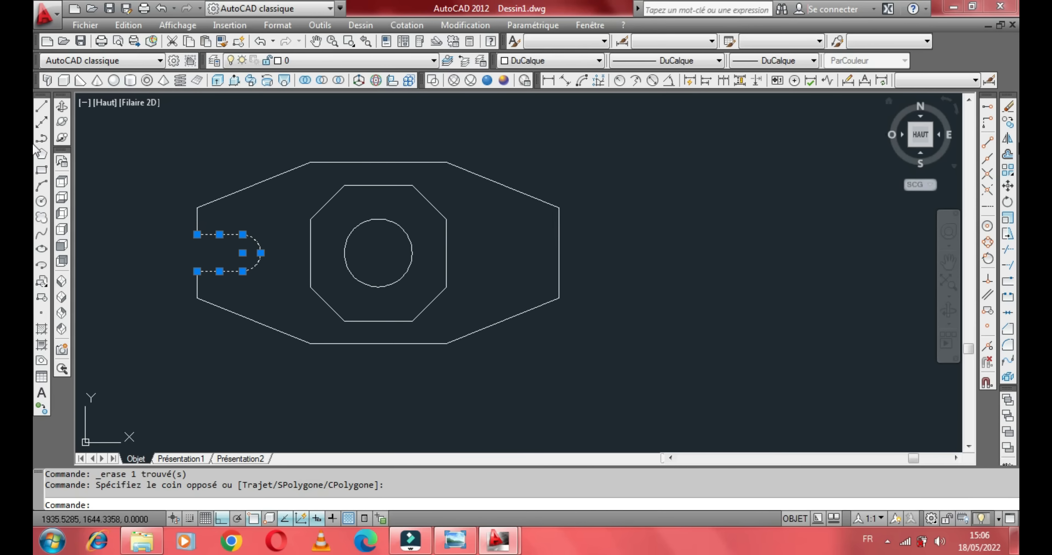
{"action": "left_click", "coordinate": [1007, 139]}
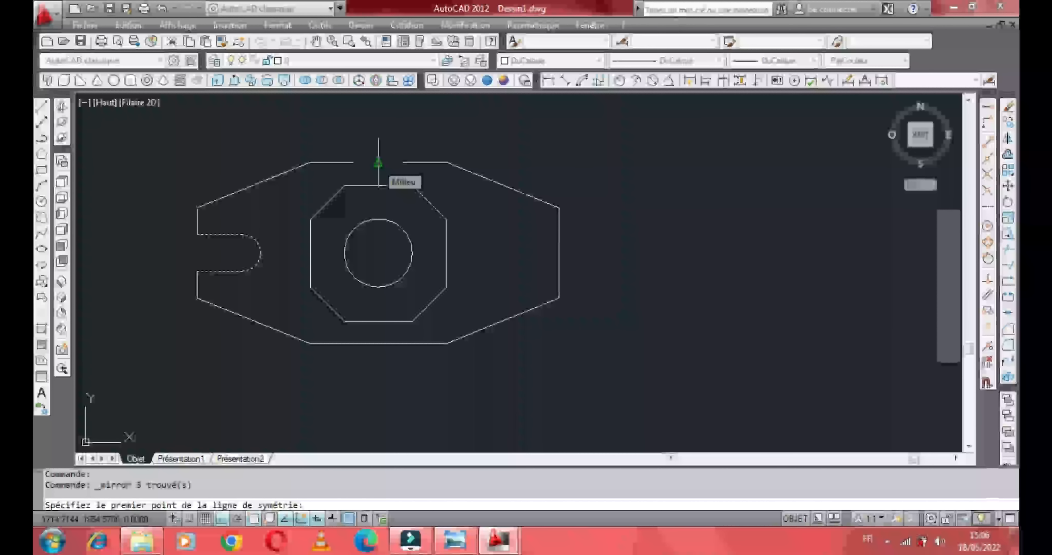
{"action": "left_click", "coordinate": [378, 162]}
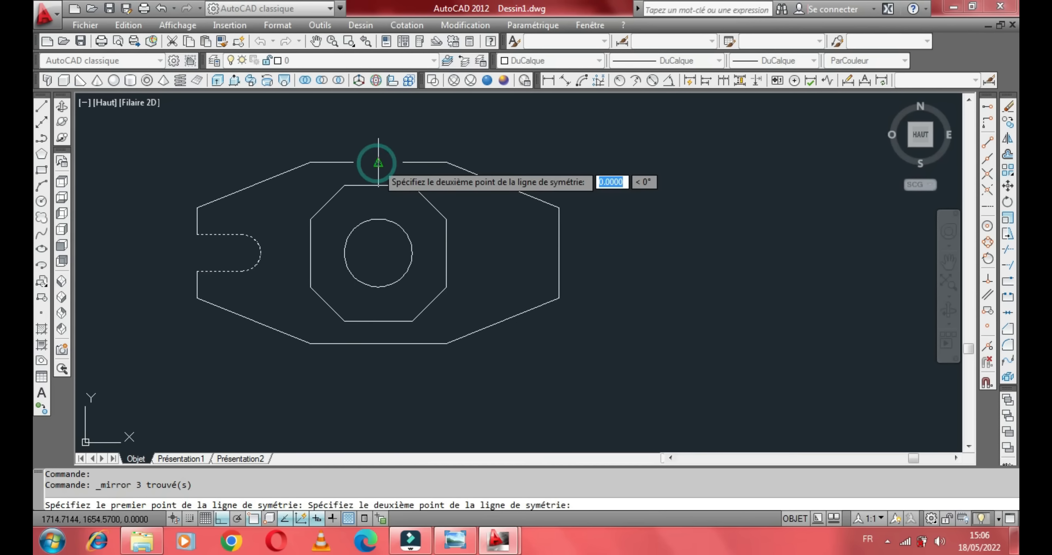
{"action": "left_click", "coordinate": [376, 121]}
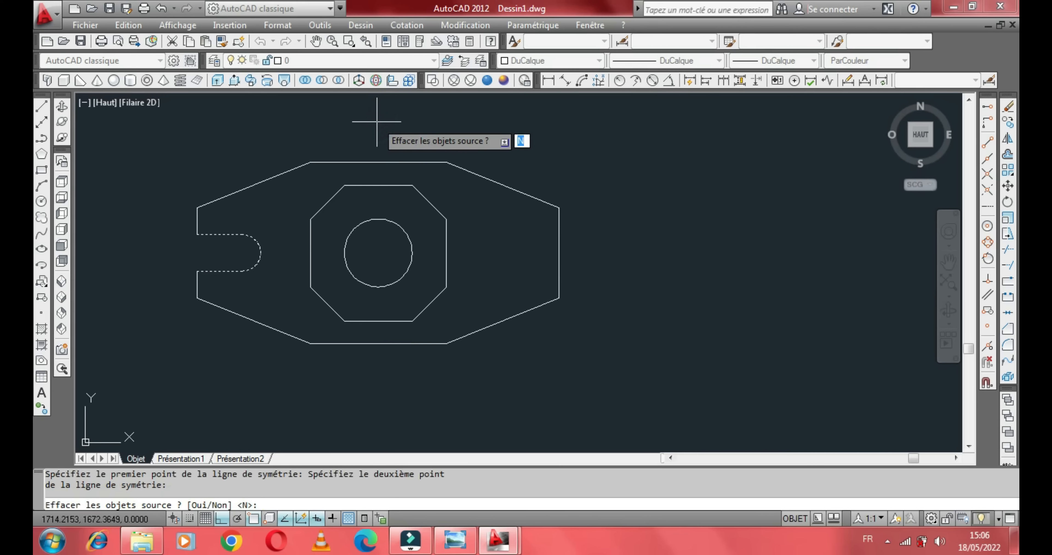
{"action": "right_click", "coordinate": [377, 121]}
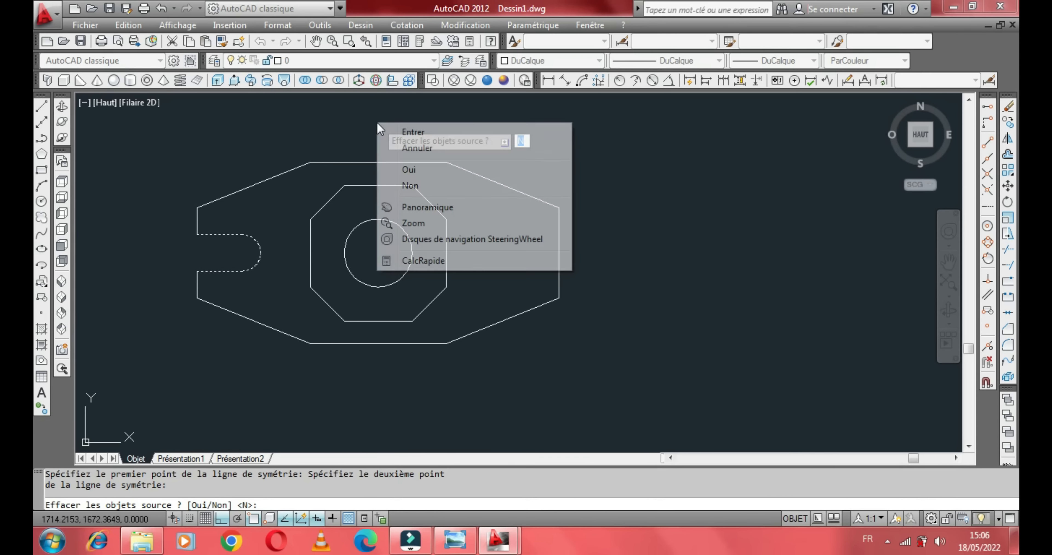
{"action": "left_click", "coordinate": [419, 134]}
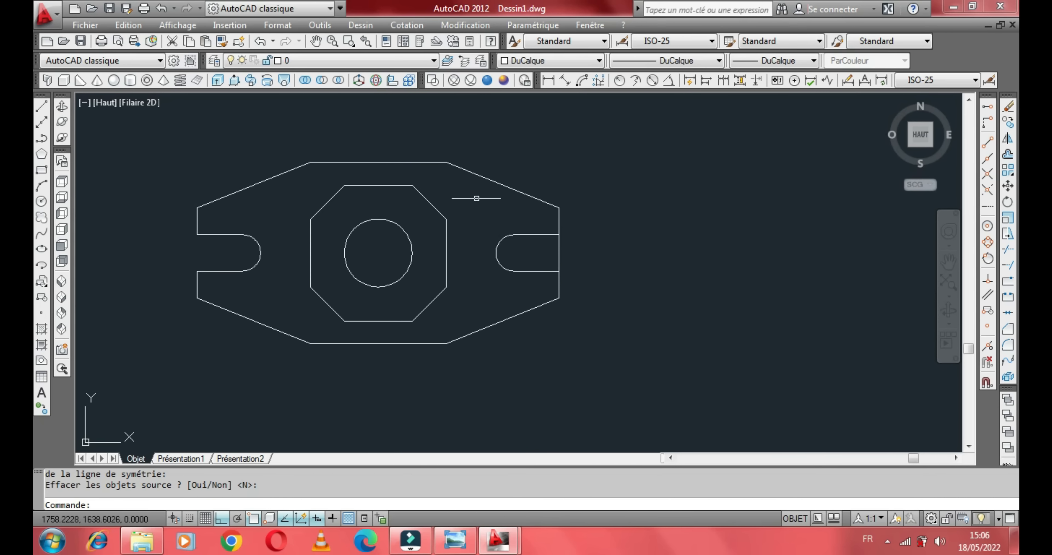
- Trim the outline's right edge between the mirrored slot's sides to open the right slot
{"action": "middle_click_drag", "start_coordinate": [474, 204], "coordinate": [474, 201]}
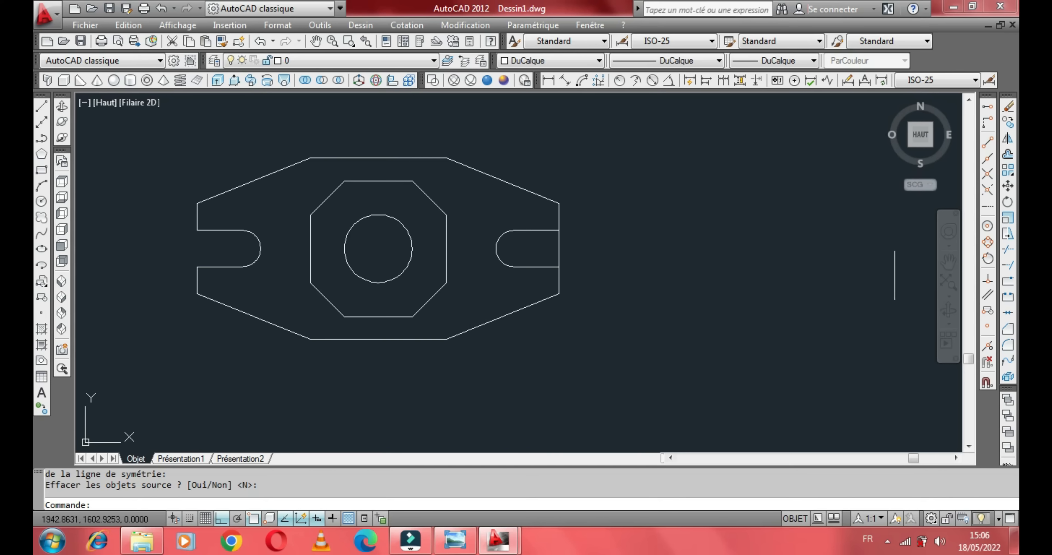
{"action": "left_click", "coordinate": [1011, 250]}
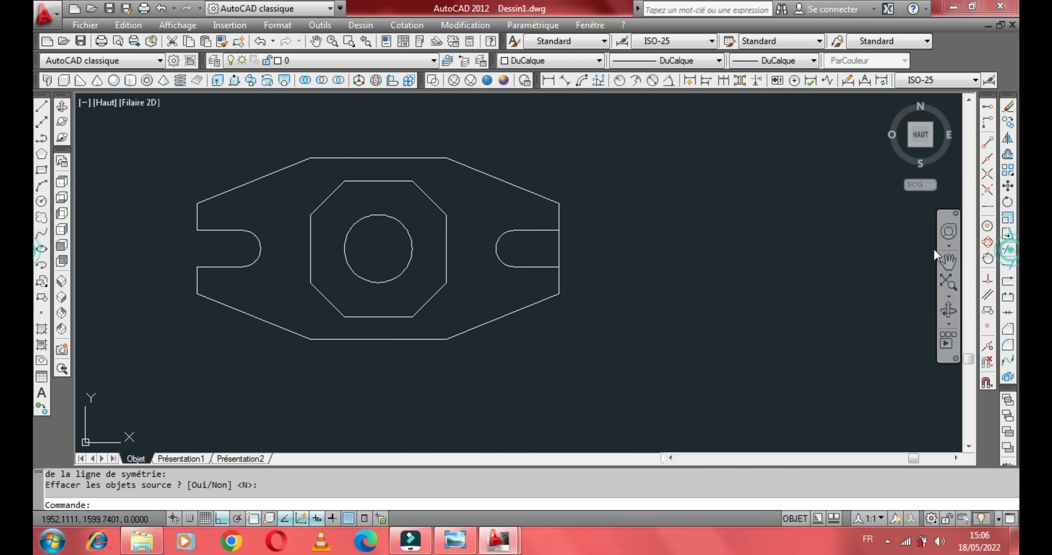
{"action": "key", "text": "Return"}
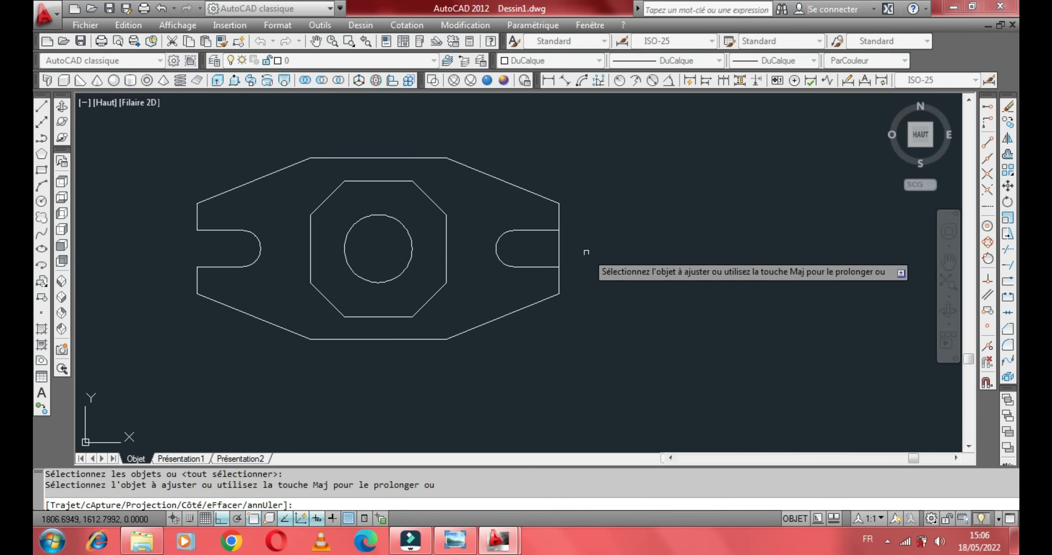
{"action": "left_click", "coordinate": [559, 249]}
{"action": "right_click", "coordinate": [598, 247]}
{"action": "left_click", "coordinate": [629, 257]}
{"action": "left_click", "coordinate": [637, 241]}
{"action": "right_click", "coordinate": [638, 241]}
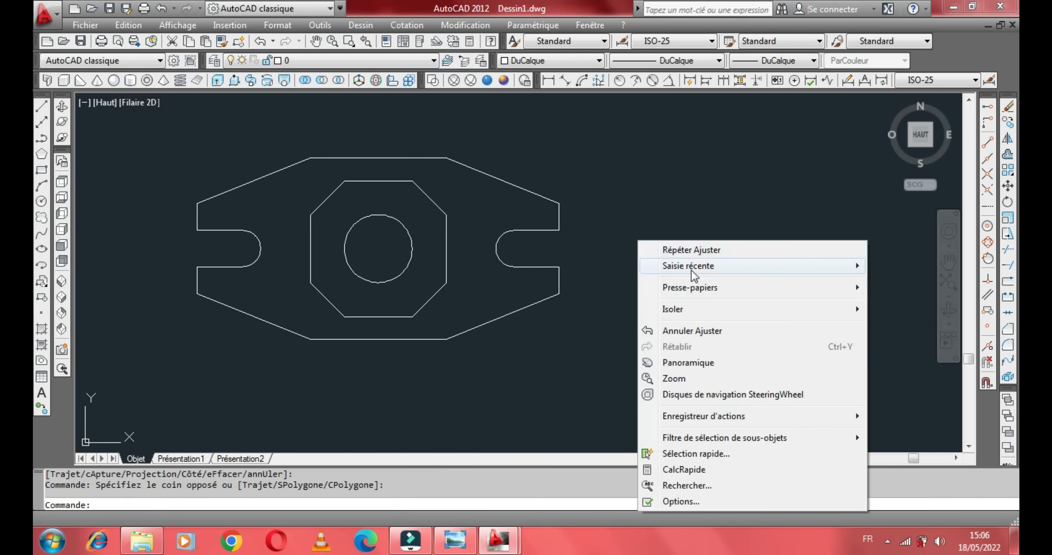
{"action": "left_click", "coordinate": [622, 238]}
- Convert the slotted outline, the octagon and the central circle into regions, and check that the outline selects as one object
{"action": "middle_click_drag", "start_coordinate": [646, 250], "coordinate": [716, 244]}
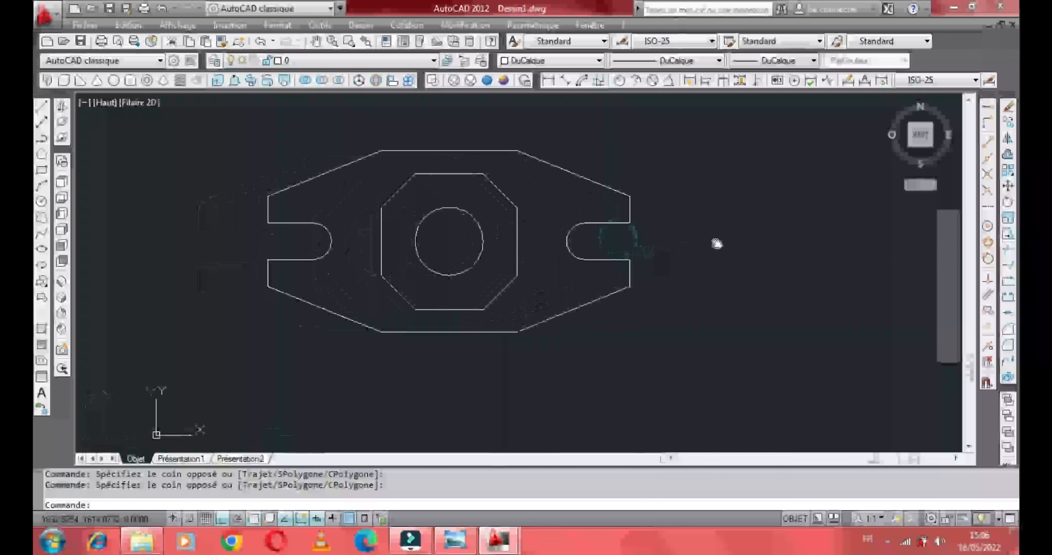
{"action": "mouse_move", "coordinate": [701, 293]}
{"action": "middle_mouse_down"}
{"action": "mouse_move", "coordinate": [673, 286]}
{"action": "mouse_move", "coordinate": [680, 295]}
{"action": "middle_mouse_up"}
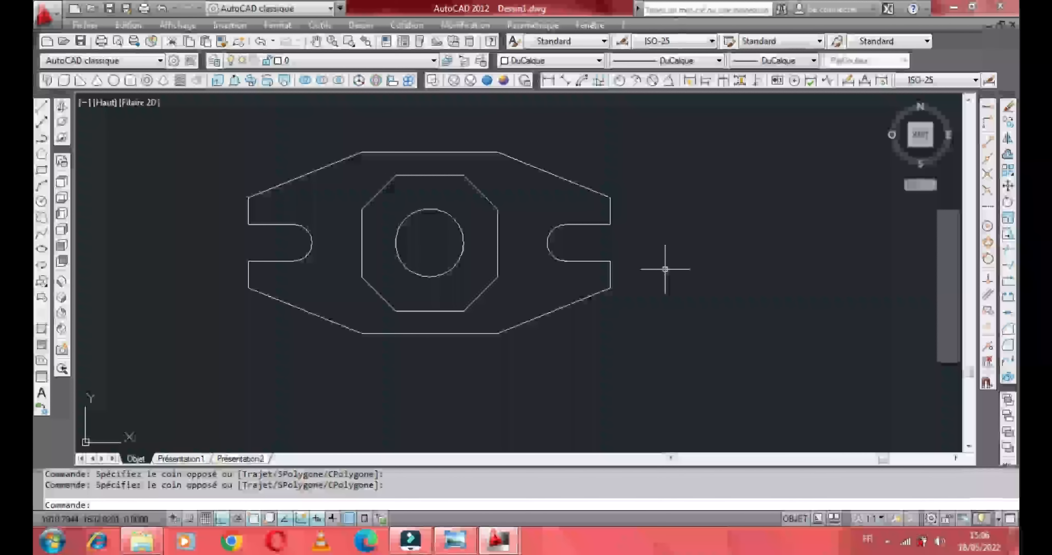
{"action": "middle_click_drag", "start_coordinate": [665, 269], "coordinate": [674, 286]}
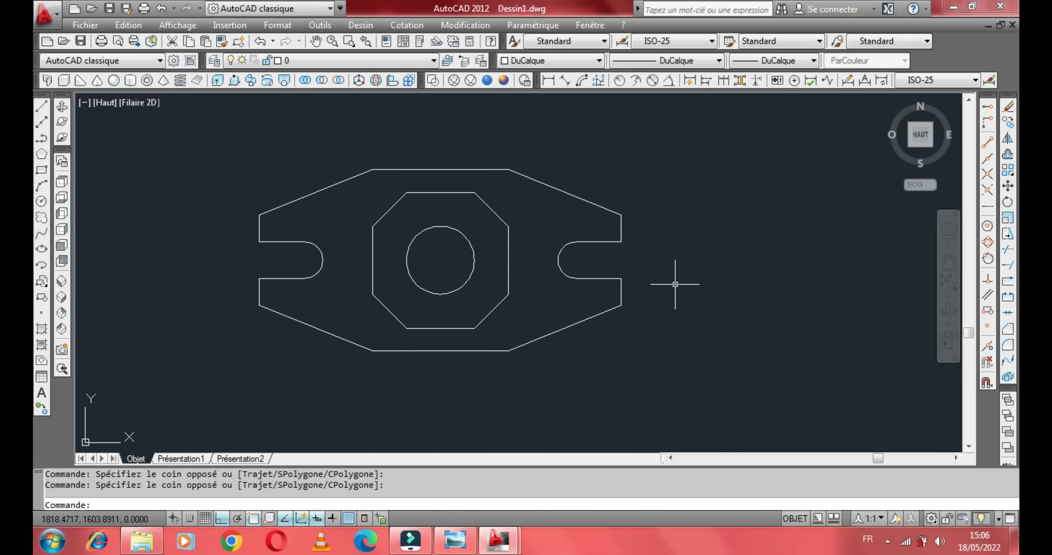
{"action": "mouse_move", "coordinate": [672, 280]}
{"action": "middle_mouse_down"}
{"action": "mouse_move", "coordinate": [664, 265]}
{"action": "mouse_move", "coordinate": [685, 277]}
{"action": "mouse_move", "coordinate": [682, 259]}
{"action": "middle_mouse_up"}
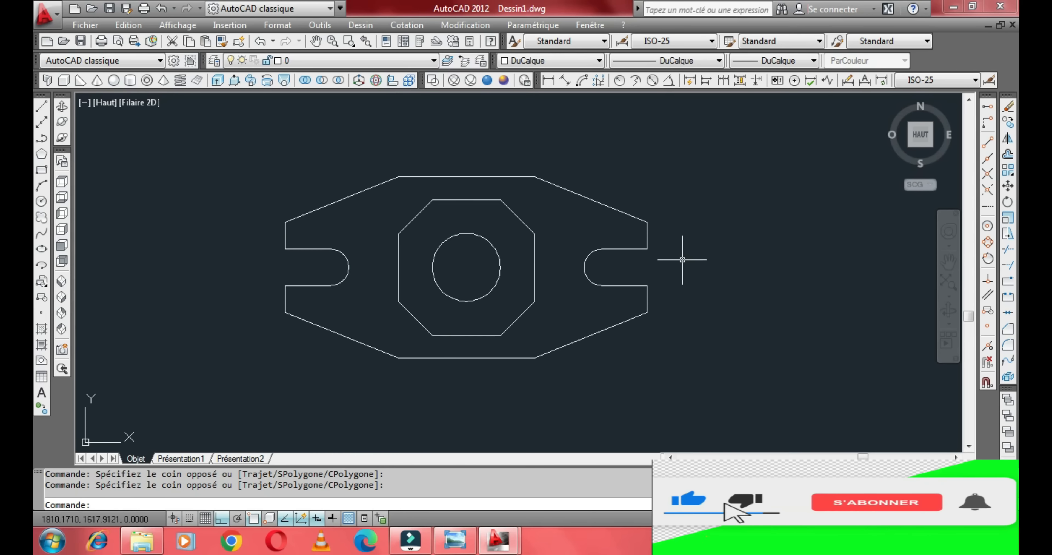
{"action": "left_click", "coordinate": [40, 364]}
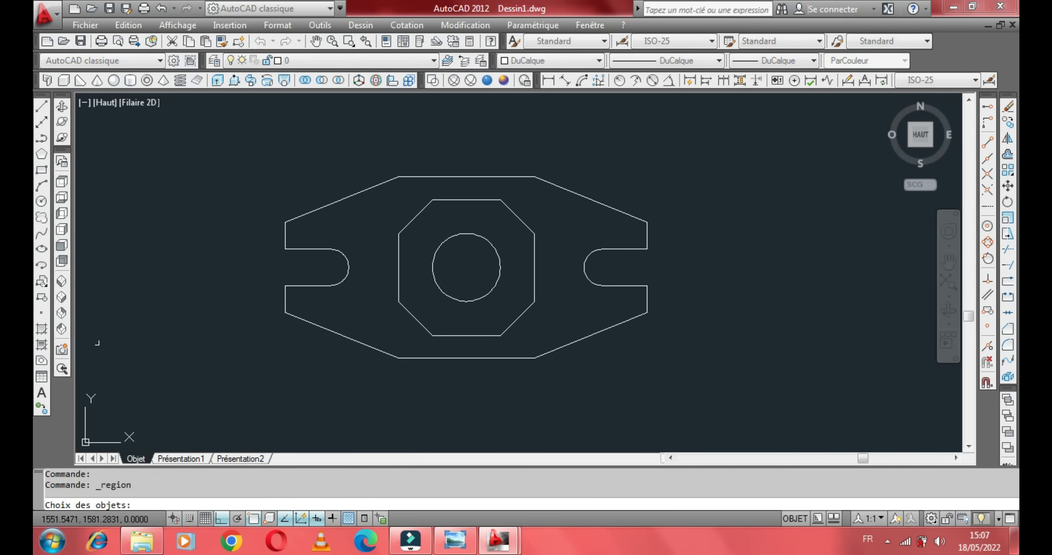
{"action": "left_click", "coordinate": [216, 155]}
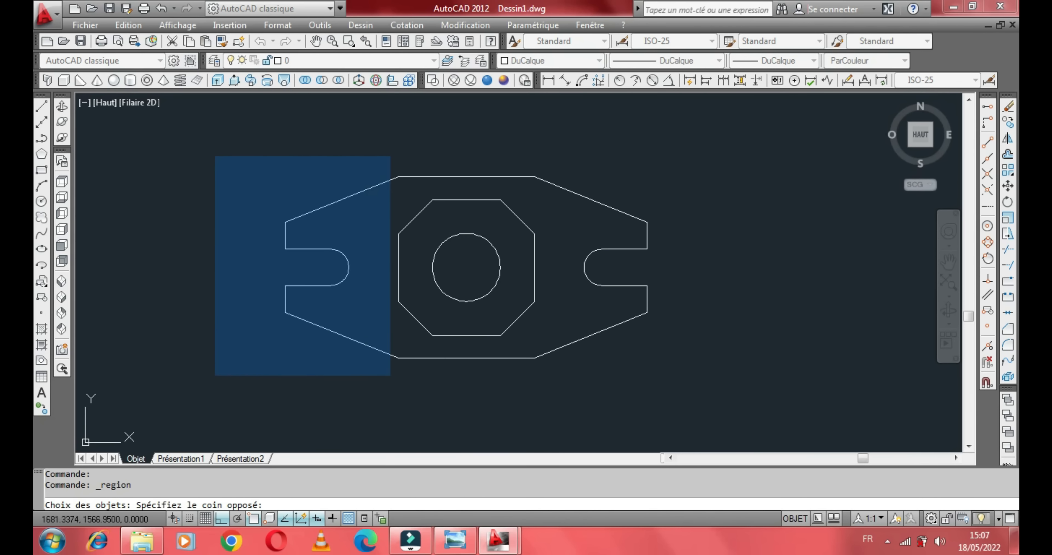
{"action": "left_click", "coordinate": [699, 392]}
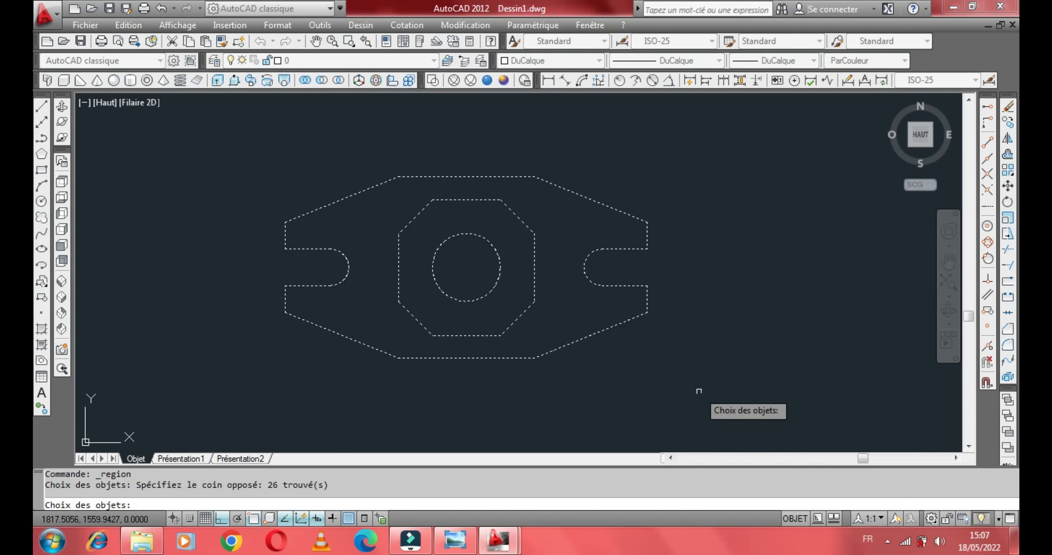
{"action": "key", "text": "Return"}
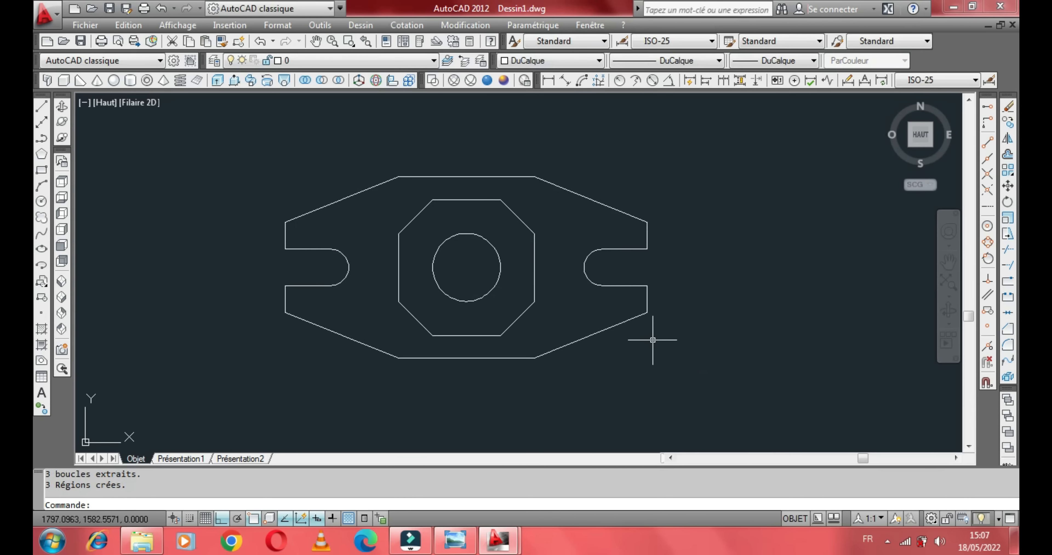
{"action": "left_click", "coordinate": [624, 323]}
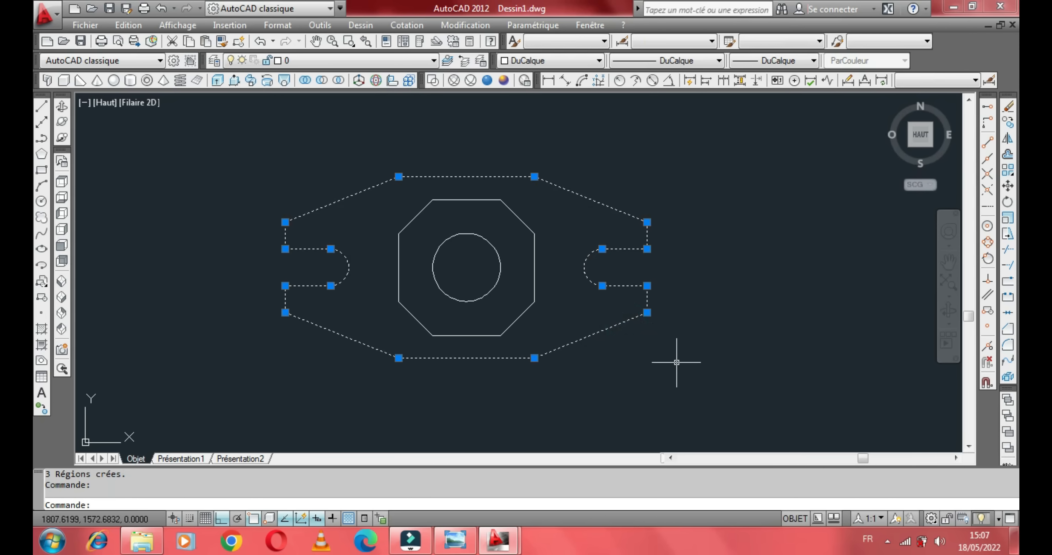
{"action": "key", "text": "Escape"}
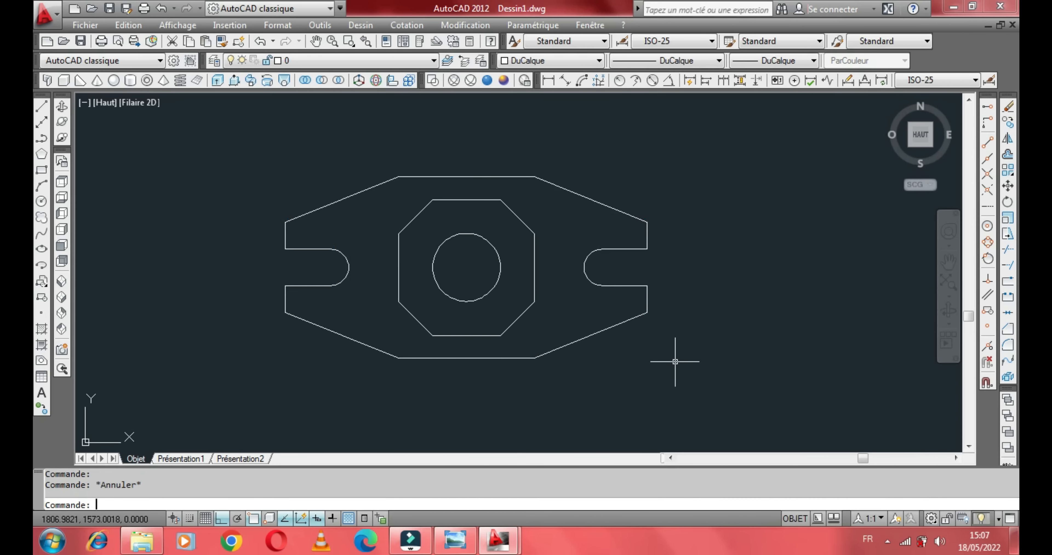
- Switch to the southwest isometric view (Isométrique orientée SO) and select the octagonal region
{"action": "scroll", "coordinate": [565, 319], "scroll_direction": "down", "scroll_amount": 2}
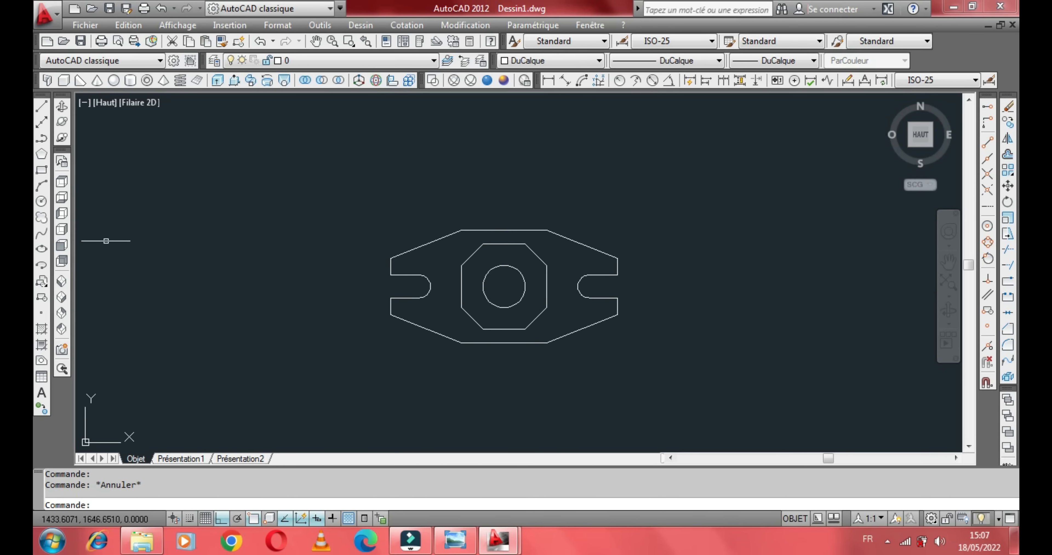
{"action": "left_click", "coordinate": [62, 284]}
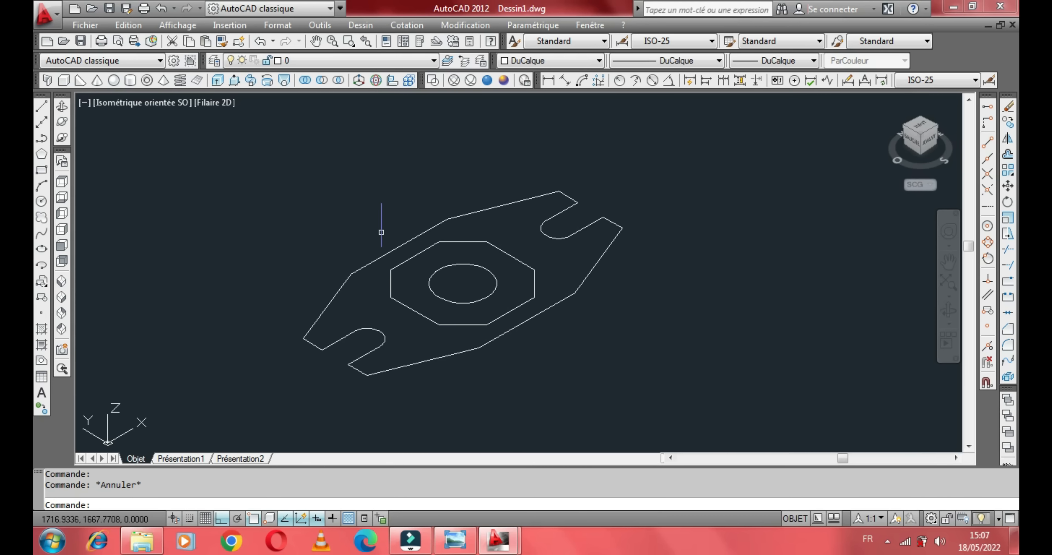
{"action": "left_click", "coordinate": [507, 254]}
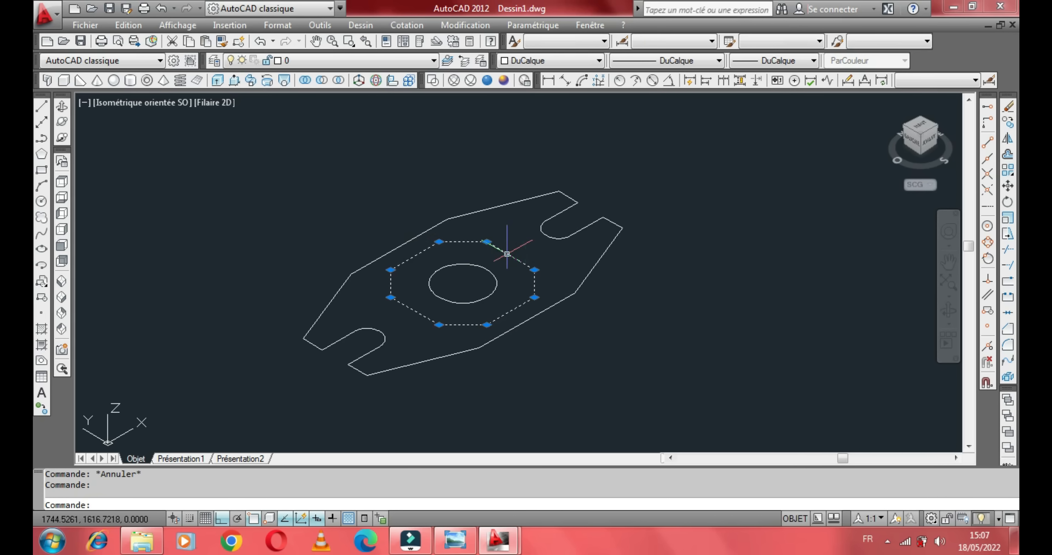